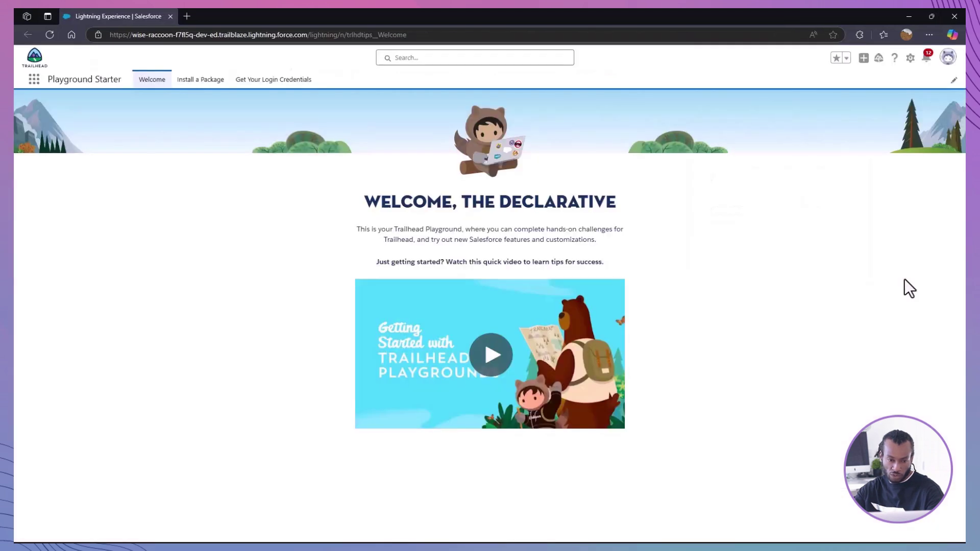
Go to Setup and open the Profiles list via a Quick Find search for 'profiles'
left_click(894, 73)
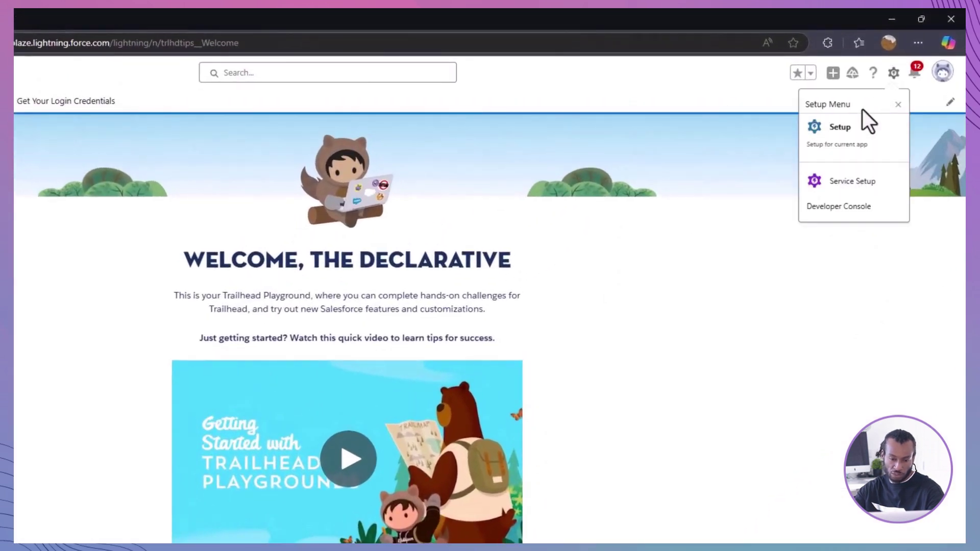
left_click(848, 125)
left_click(45, 138)
type("profiles")
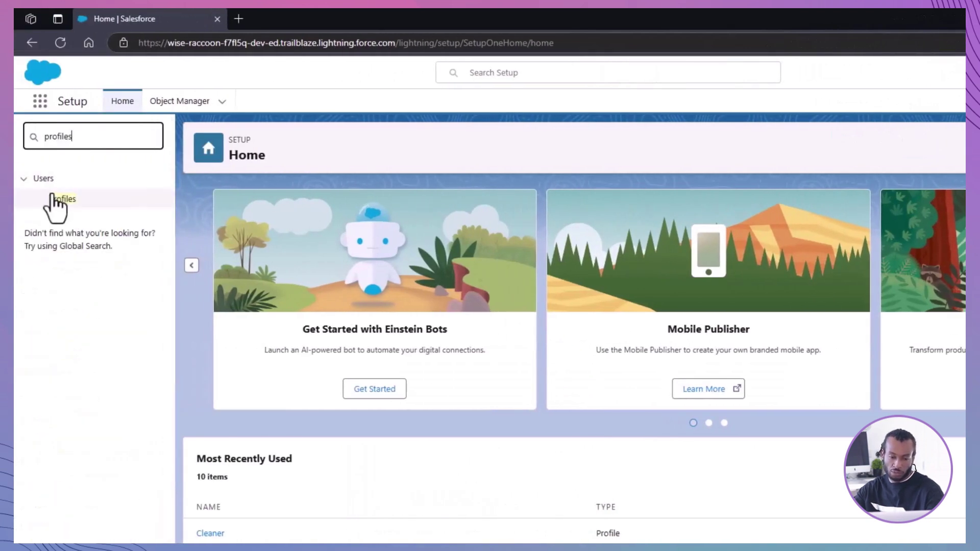
left_click(60, 199)
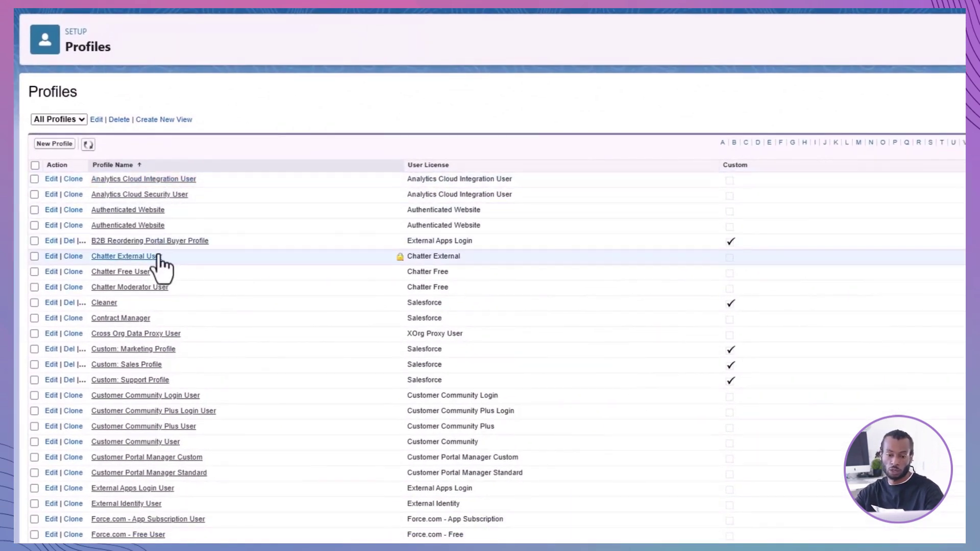
Open the Standard User profile and review its tab settings and permissions
scroll(158, 263, "down", 5)
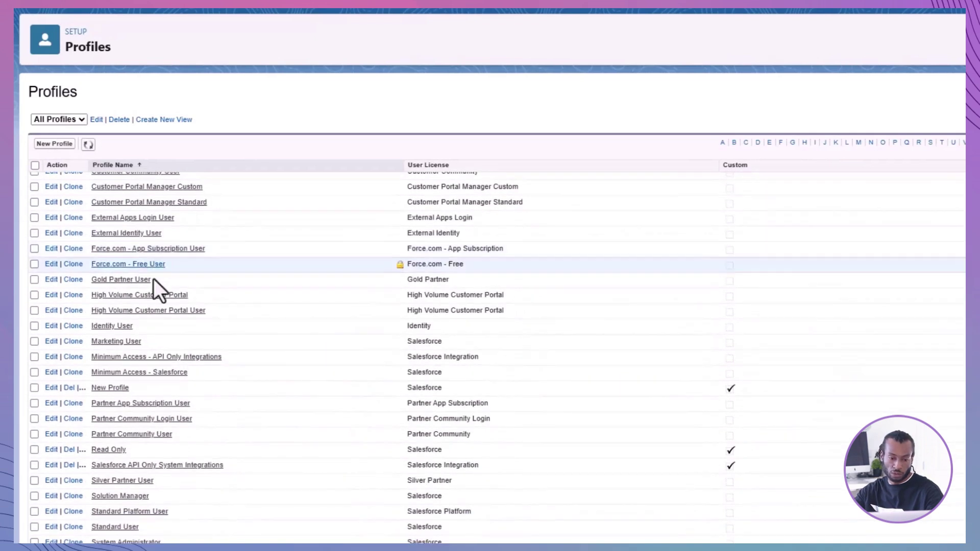
left_click(115, 527)
scroll(115, 527, "down", 20)
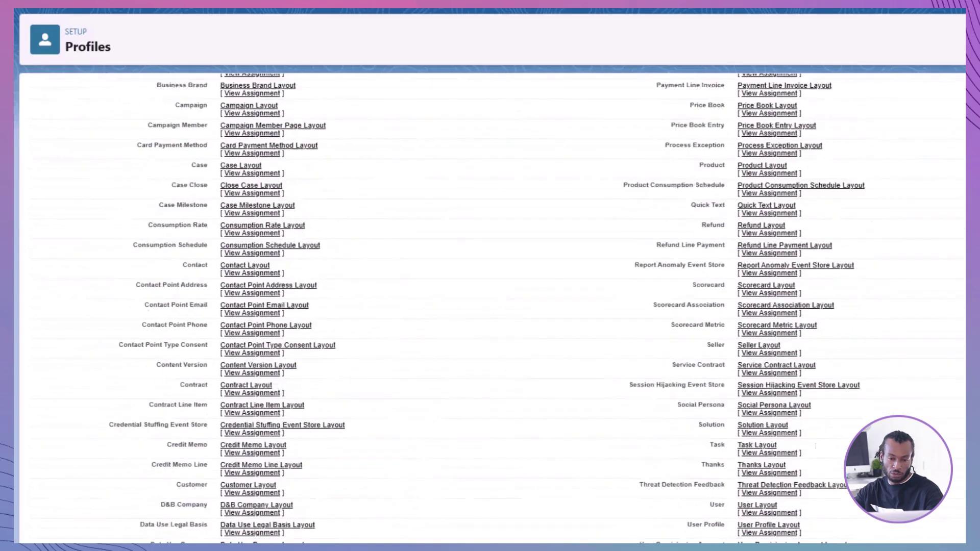
scroll(490, 306, "down", 20)
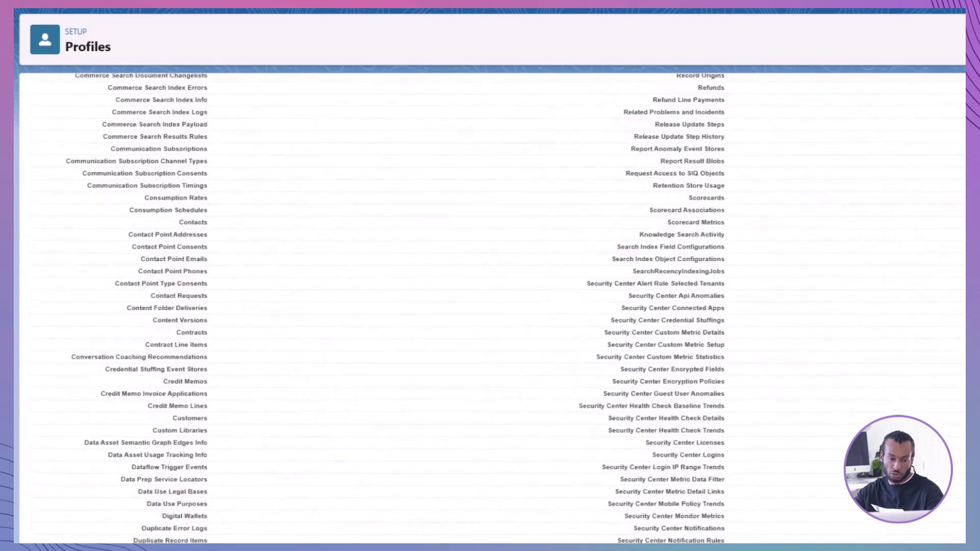
scroll(491, 307, "down", 20)
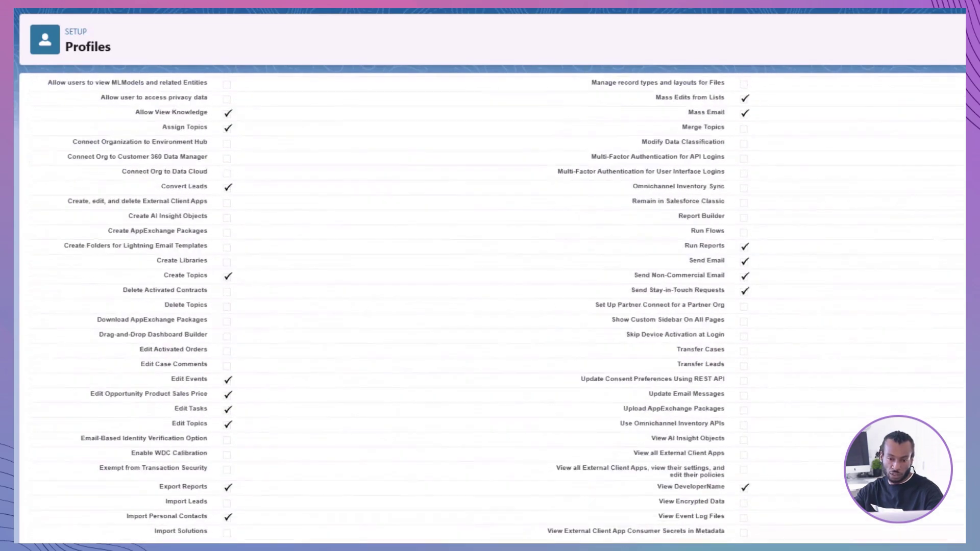
scroll(490, 307, "down", 1)
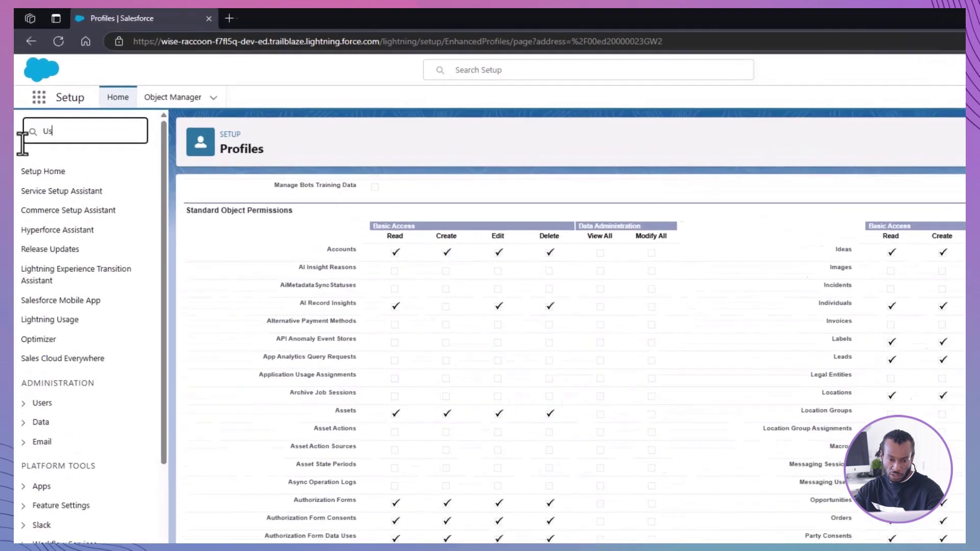
Enable the Enhanced Profile User Interface in User Management Settings
type("ser Man")
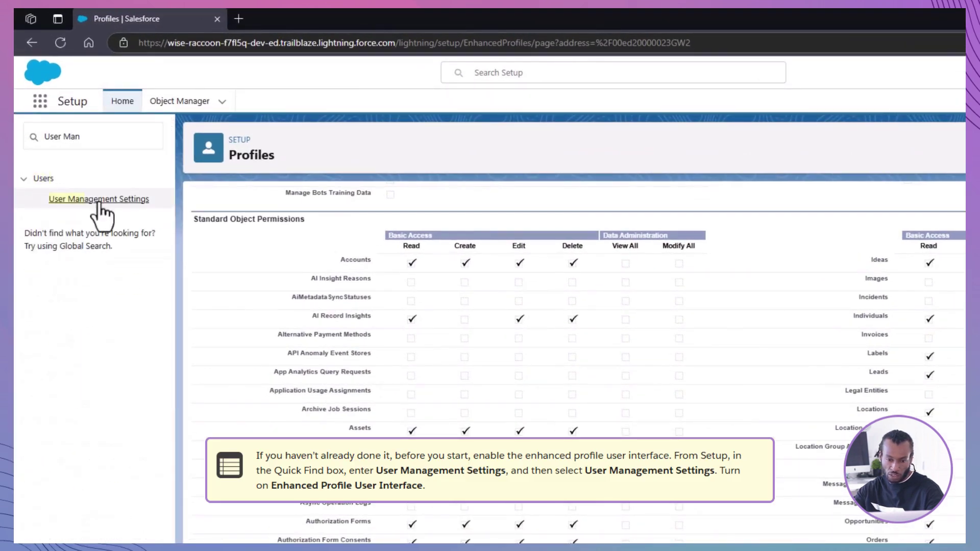
left_click(97, 200)
scroll(393, 278, "down", 2)
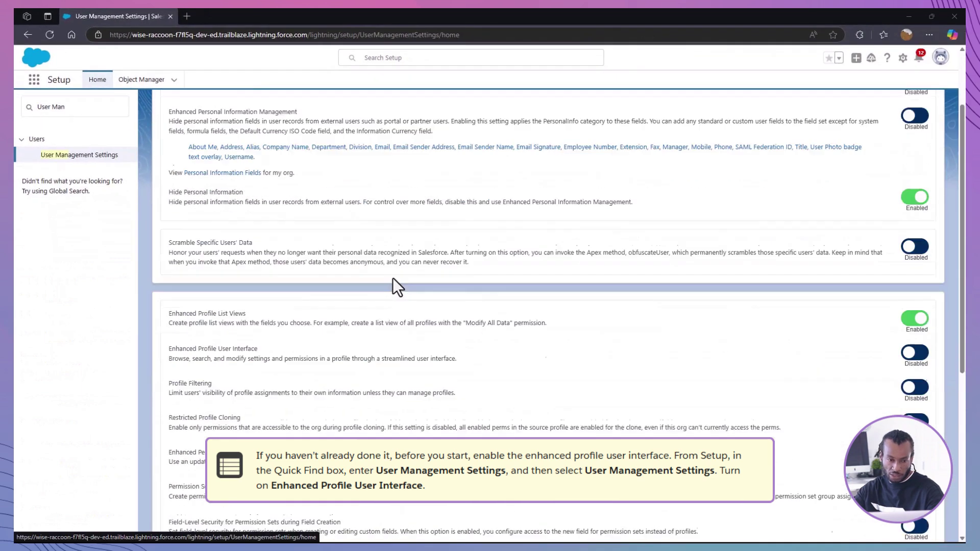
scroll(393, 277, "down", 2)
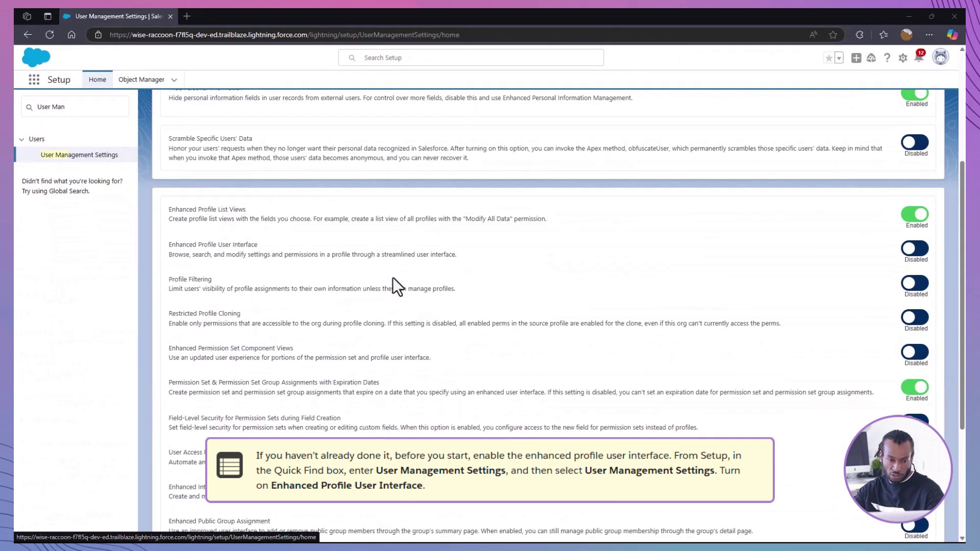
left_click(914, 250)
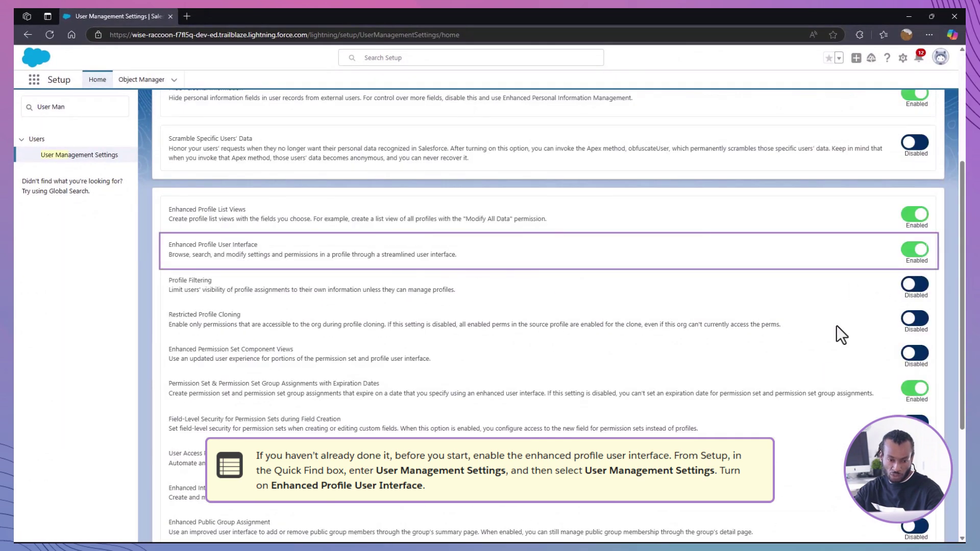
Open the Standard User profile's Object Settings, dismissing the tour offers
left_click_drag(68, 107, 24, 105)
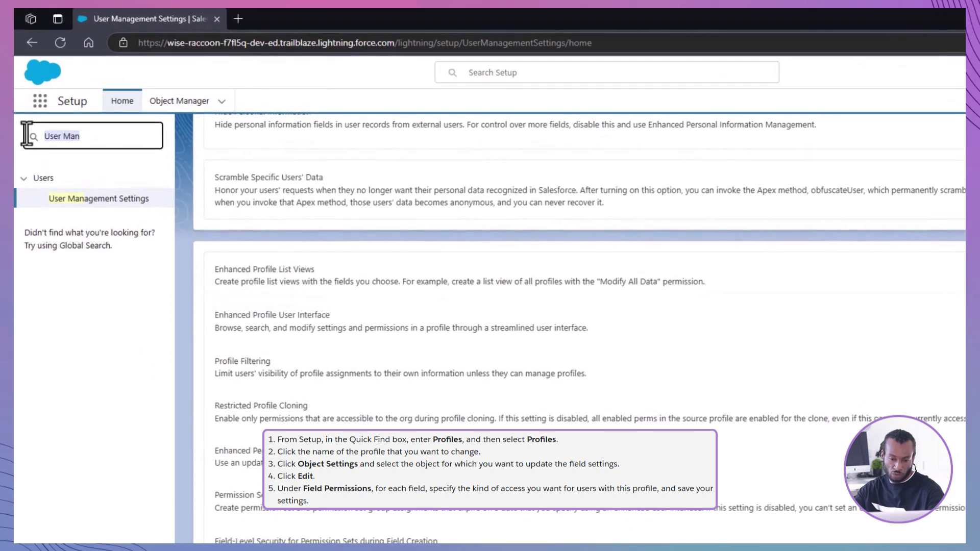
type("profil")
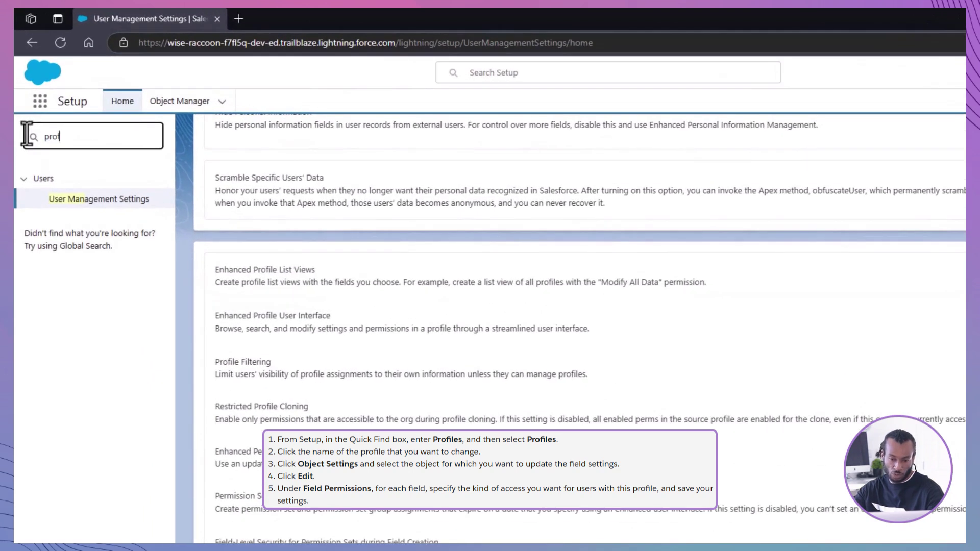
left_click(61, 200)
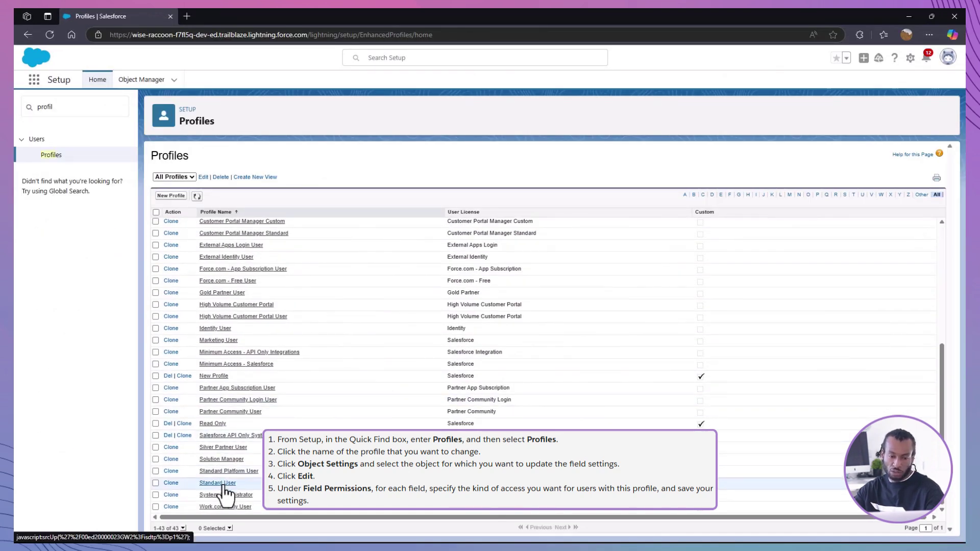
left_click(223, 485)
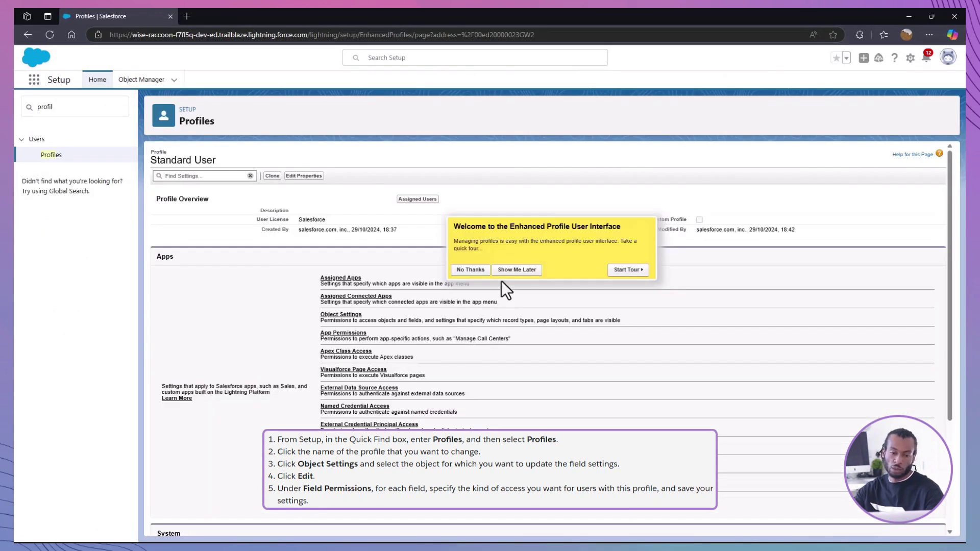
left_click(469, 270)
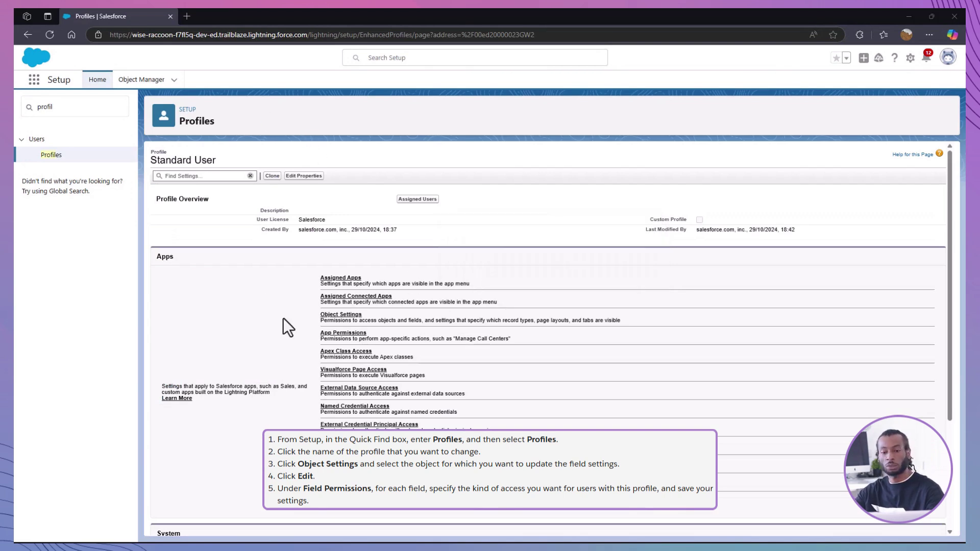
left_click(341, 315)
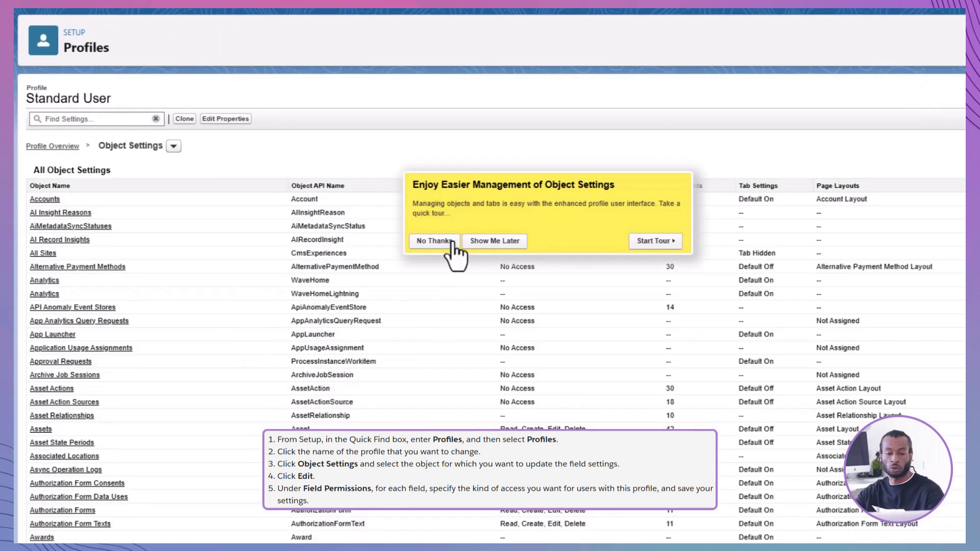
left_click(451, 242)
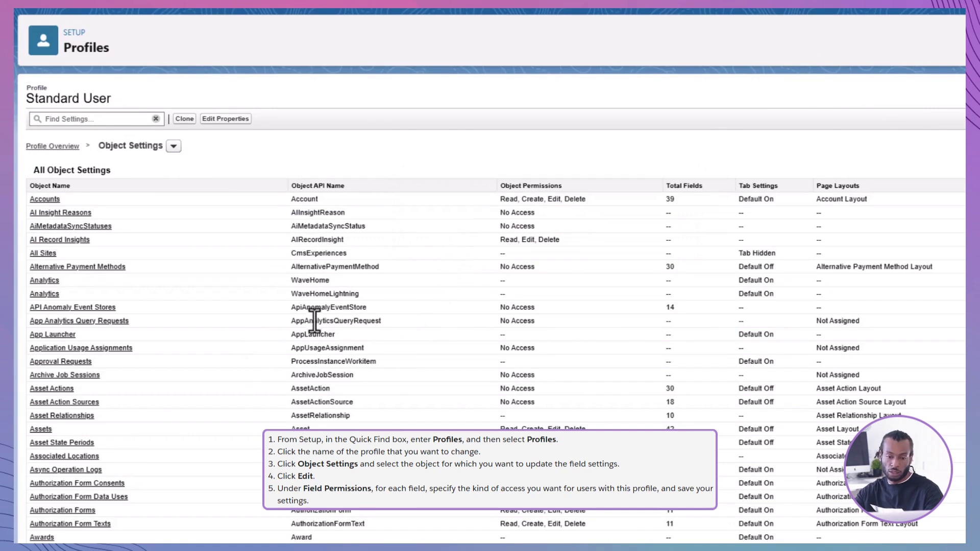
Edit the Accounts object settings and remove read and edit access to the Rating field
left_click(45, 200)
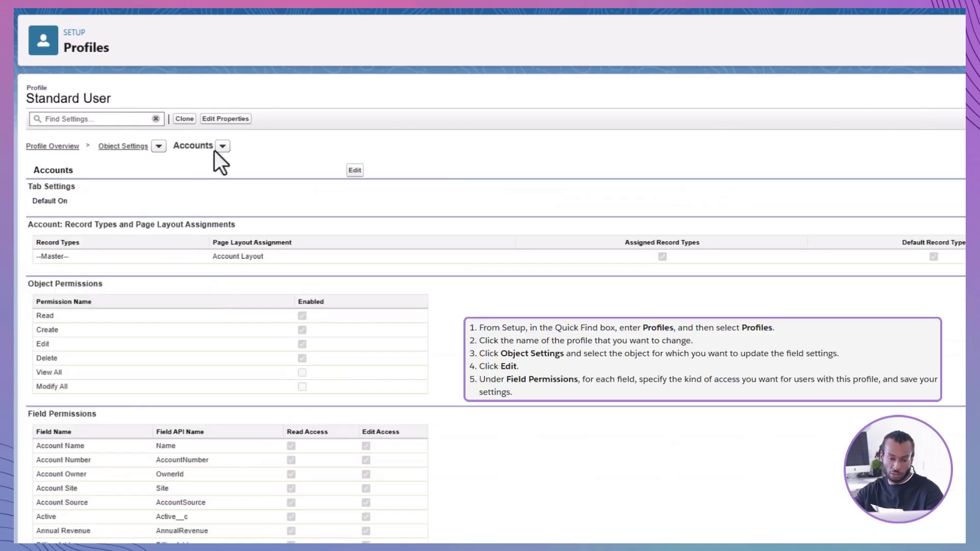
left_click(355, 170)
scroll(490, 306, "down", 1)
scroll(490, 306, "down", 5)
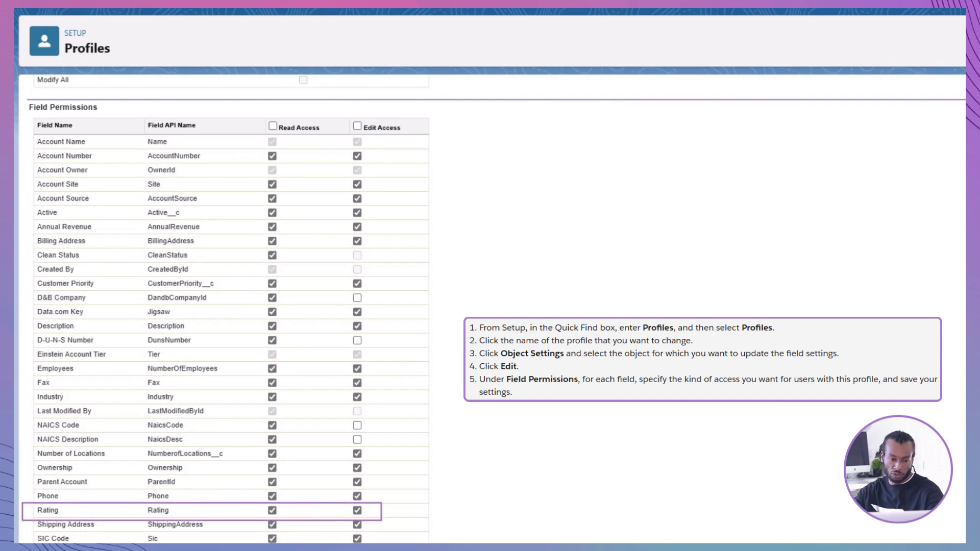
left_click(272, 510)
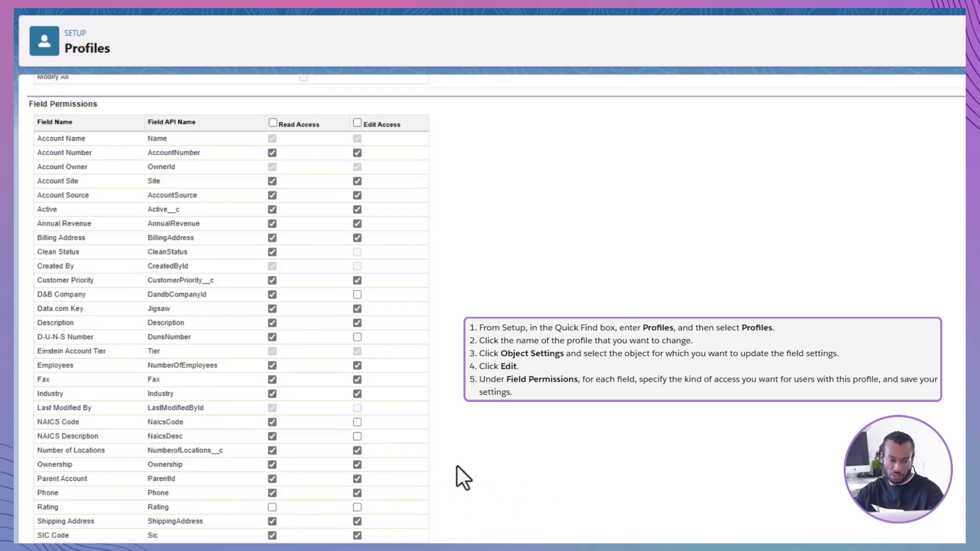
scroll(458, 465, "down", 2)
scroll(457, 466, "up", 4)
scroll(458, 465, "up", 5)
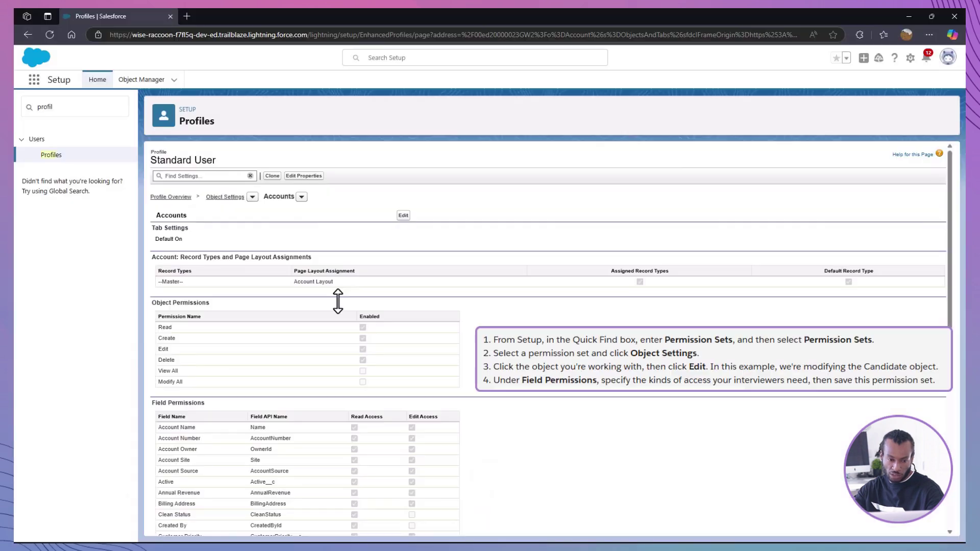
Create a permission set labelled Rating with the Salesforce licence
double_click(77, 107)
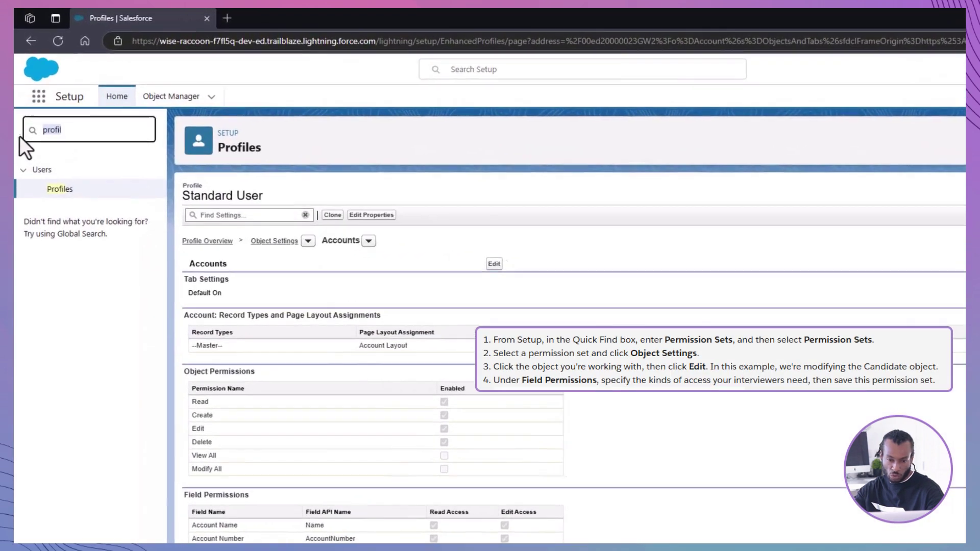
type("permis")
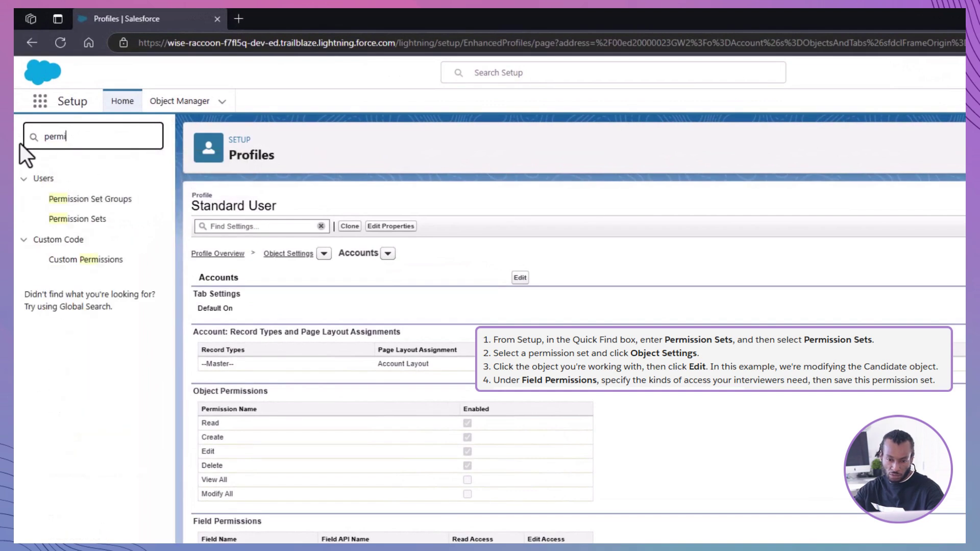
left_click(67, 218)
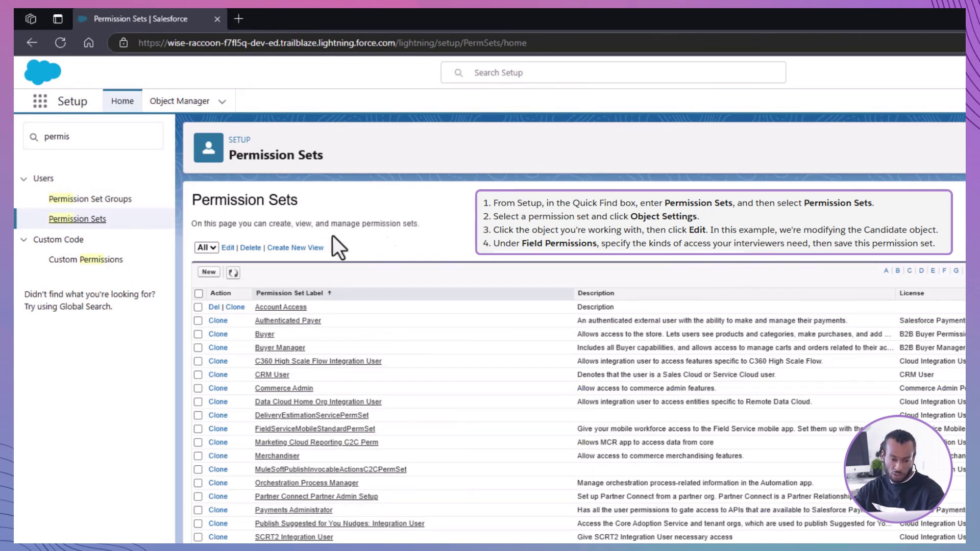
left_click(209, 272)
type("Rat")
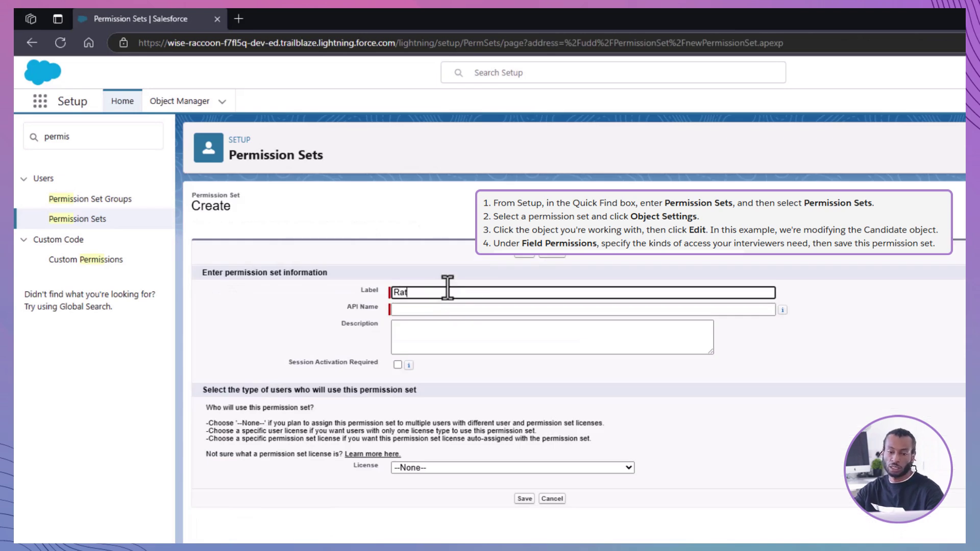
type("ing")
key("Tab")
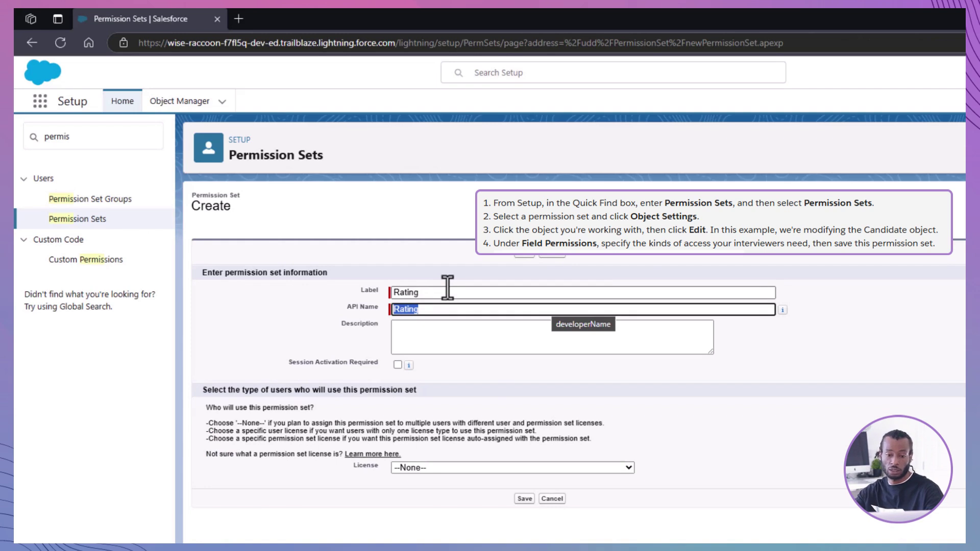
left_click(495, 463)
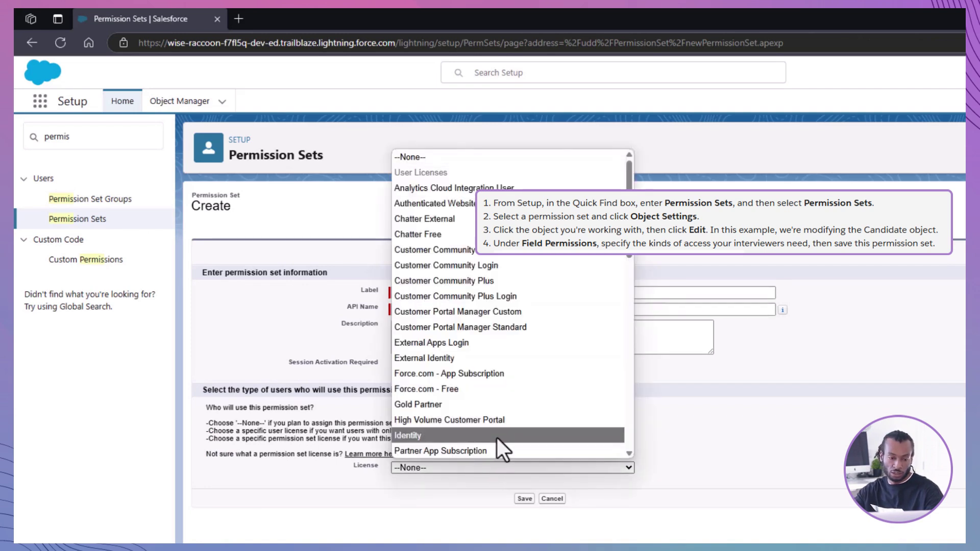
scroll(496, 436, "down", 3)
left_click(473, 372)
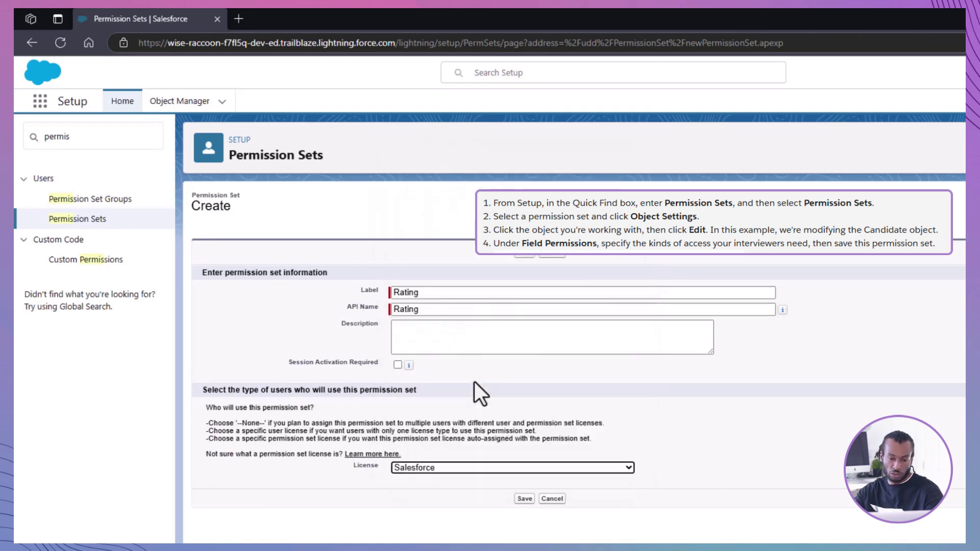
left_click(525, 500)
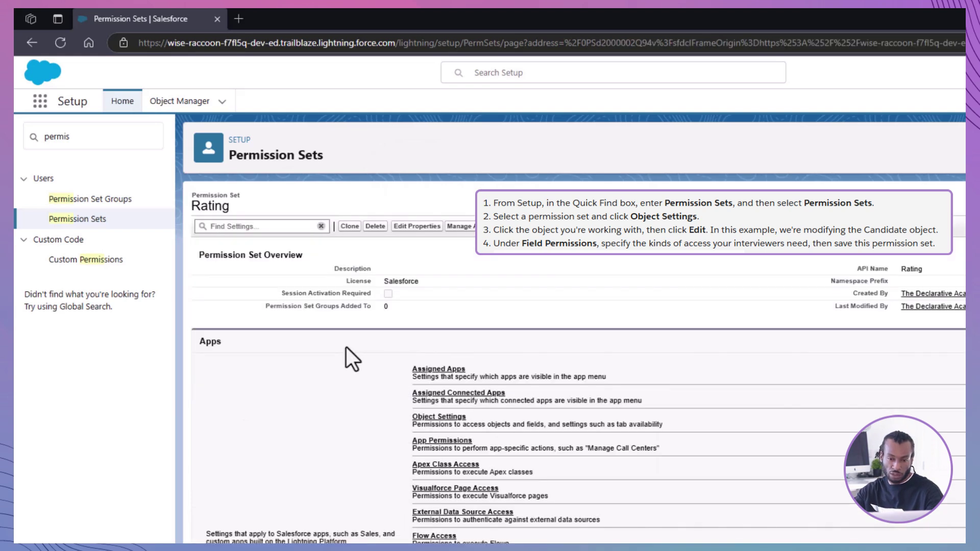
Grant Read and Edit access to the Accounts Rating field in the Rating permission set
left_click(440, 417)
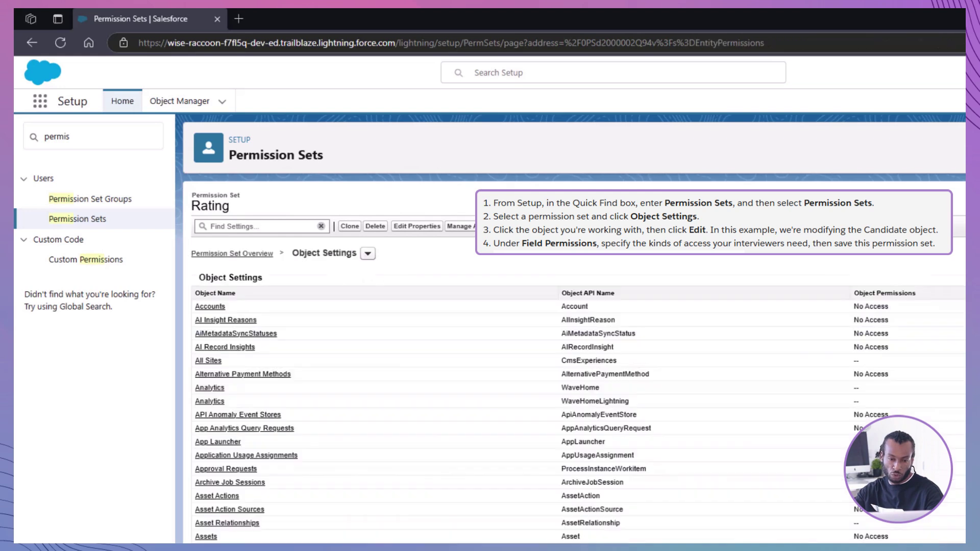
left_click(209, 308)
left_click(517, 278)
scroll(628, 399, "down", 3)
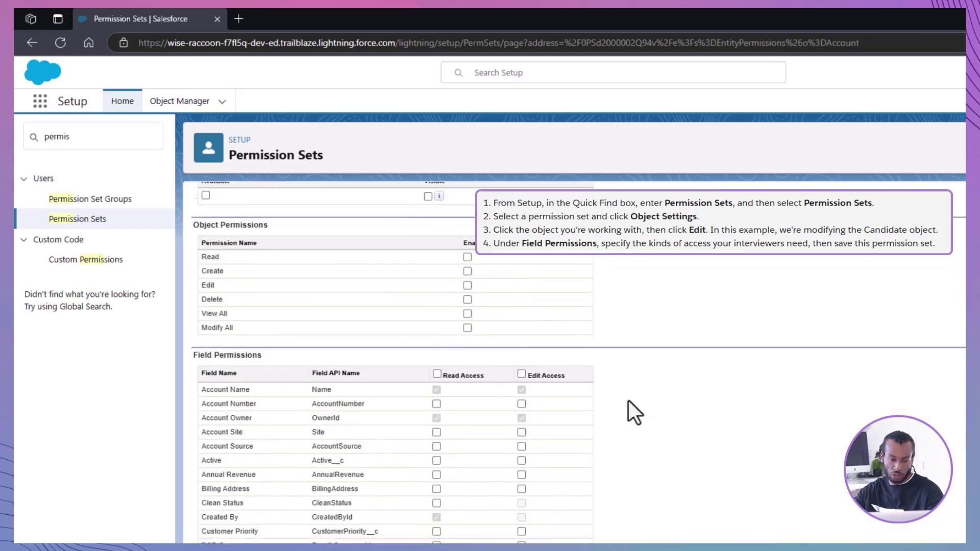
scroll(629, 402, "down", 5)
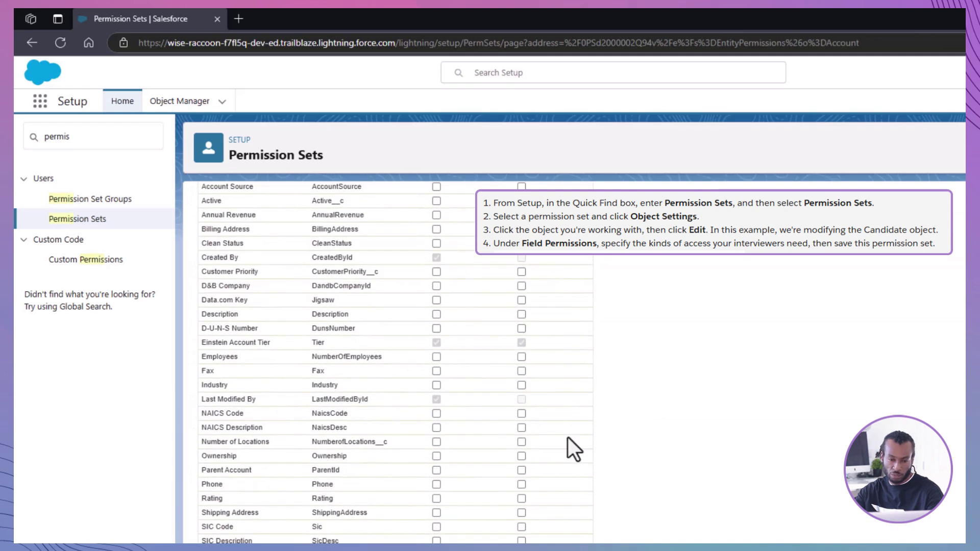
left_click(436, 501)
left_click(521, 502)
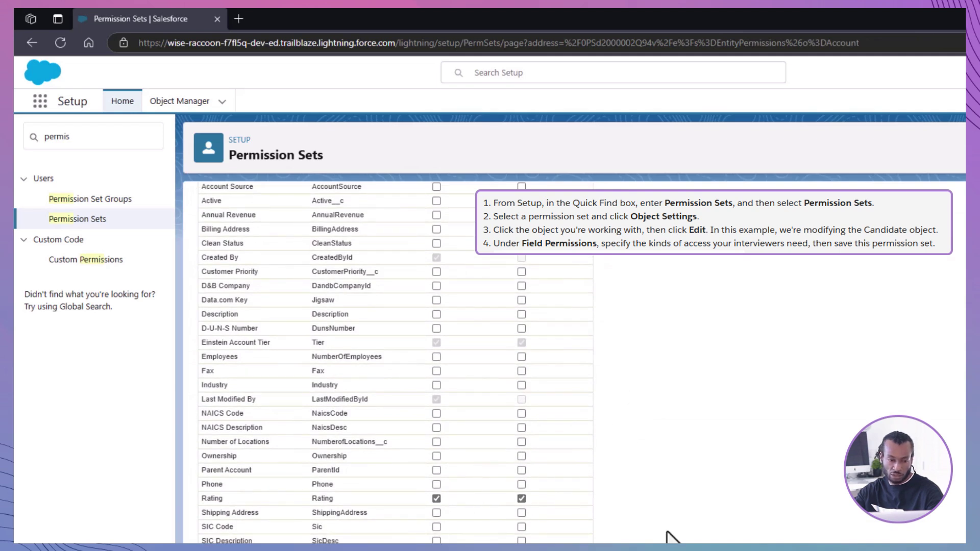
scroll(666, 533, "up", 10)
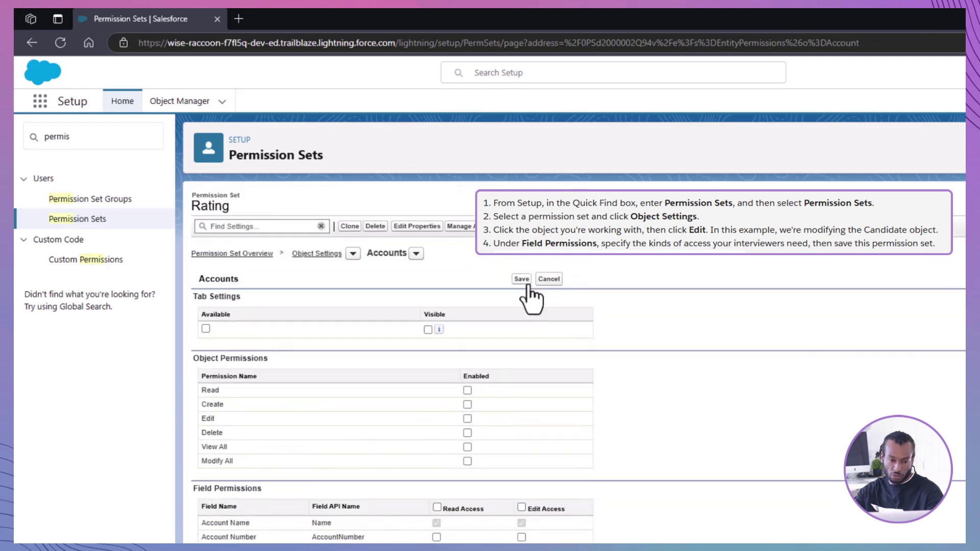
left_click(525, 280)
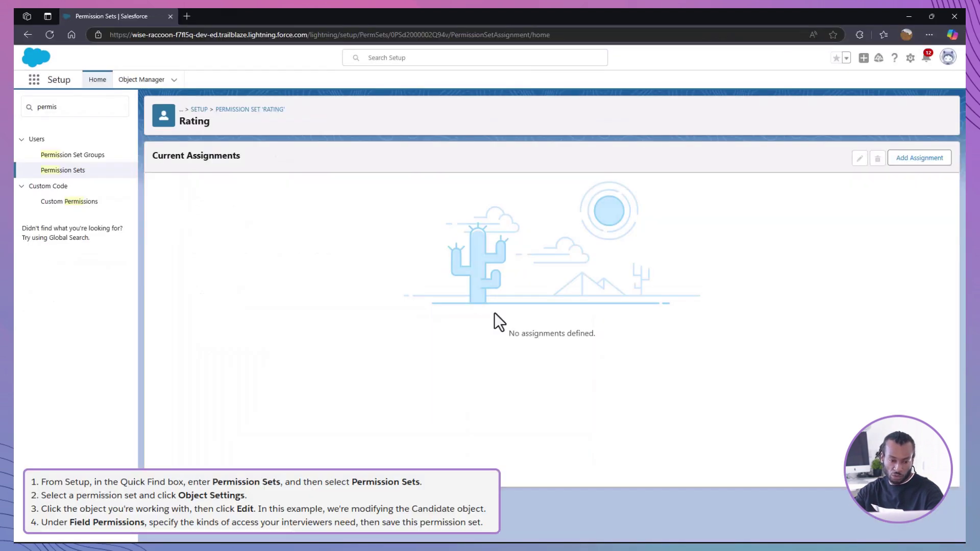
Assign the Rating permission set to the admin user with no expiration date
left_click(925, 160)
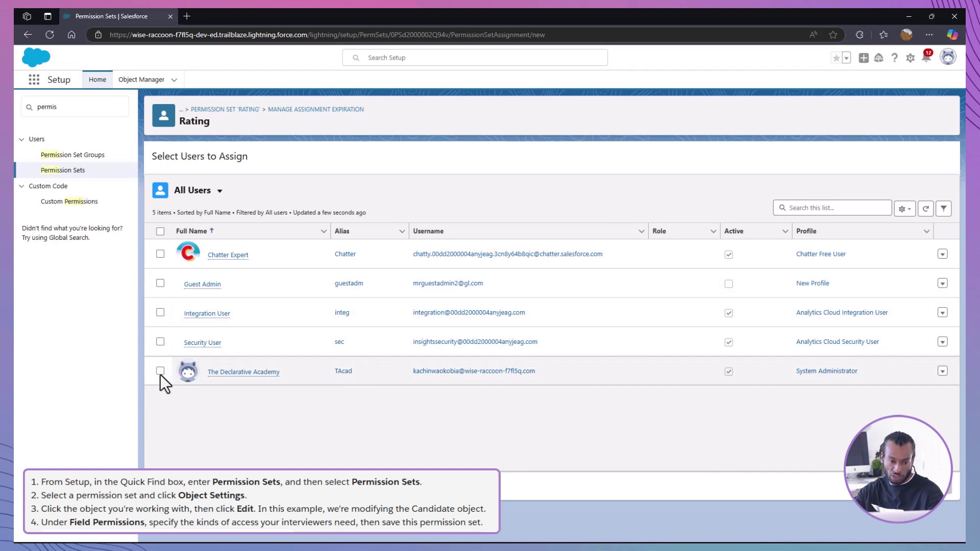
left_click(160, 374)
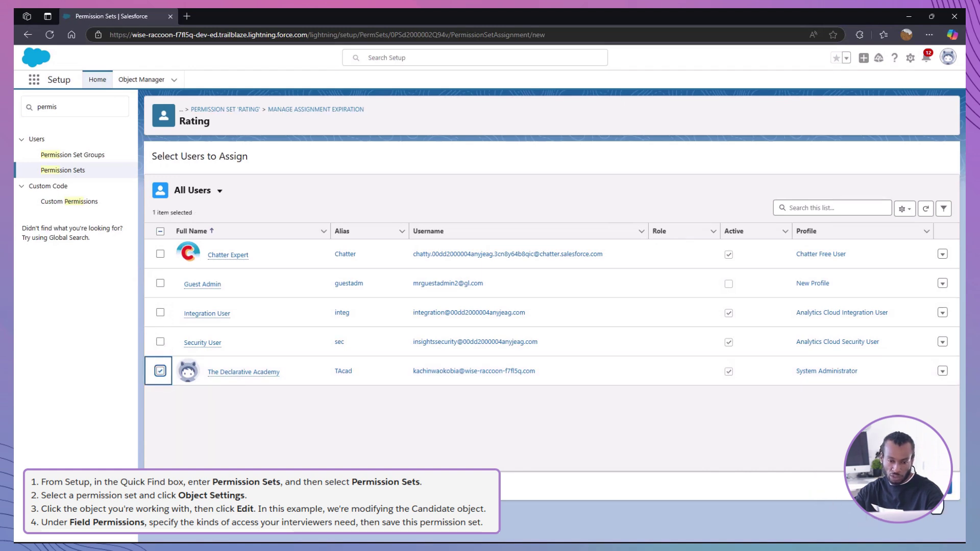
left_click(937, 487)
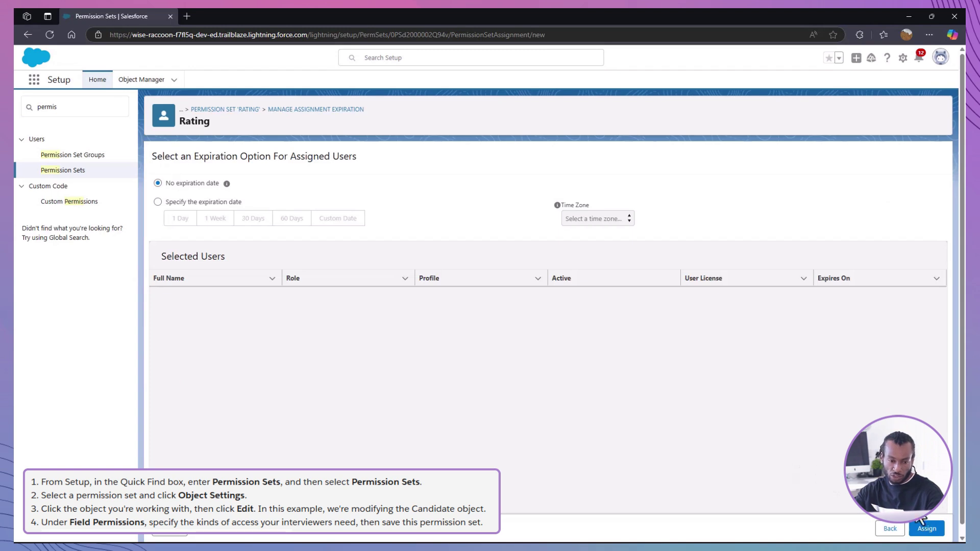
left_click(925, 528)
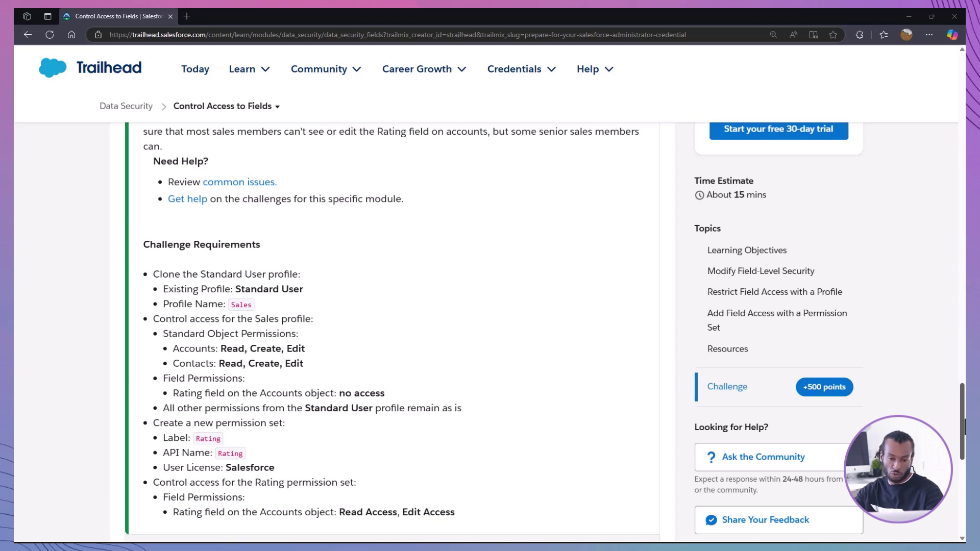
Launch the Declarative Playground from the Trailhead challenge
scroll(388, 327, "down", 4)
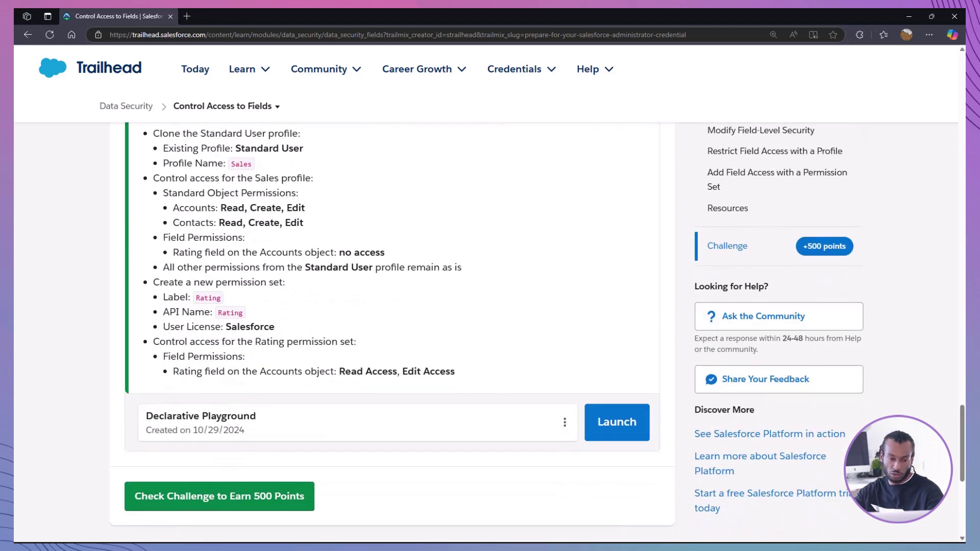
left_click(613, 443)
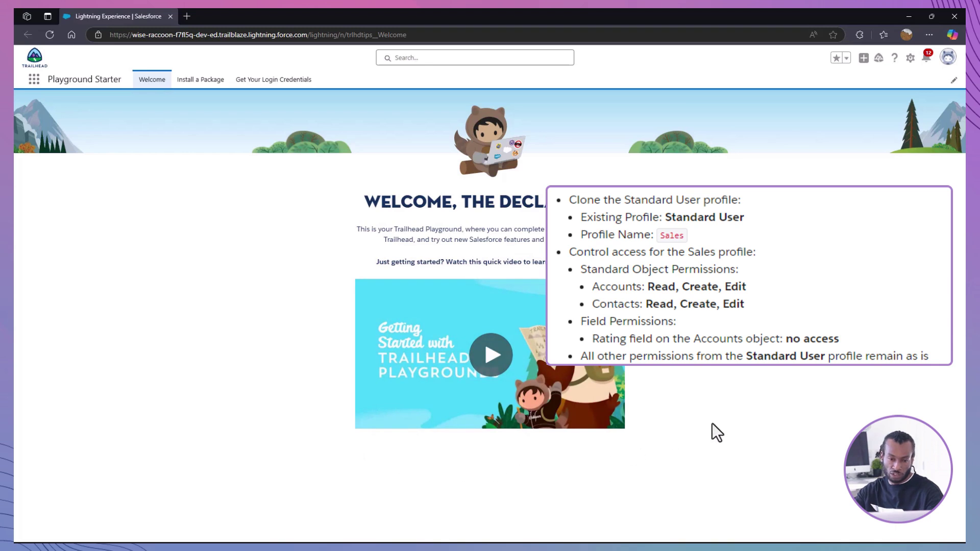
Go to Setup and open the Profiles page via Quick Find 'profil'
left_click(913, 59)
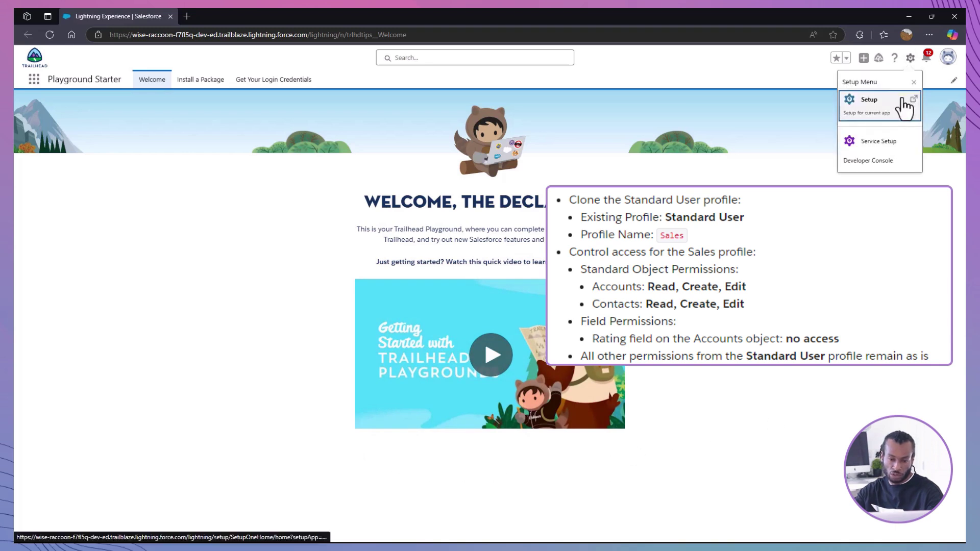
left_click(901, 105)
left_click(77, 115)
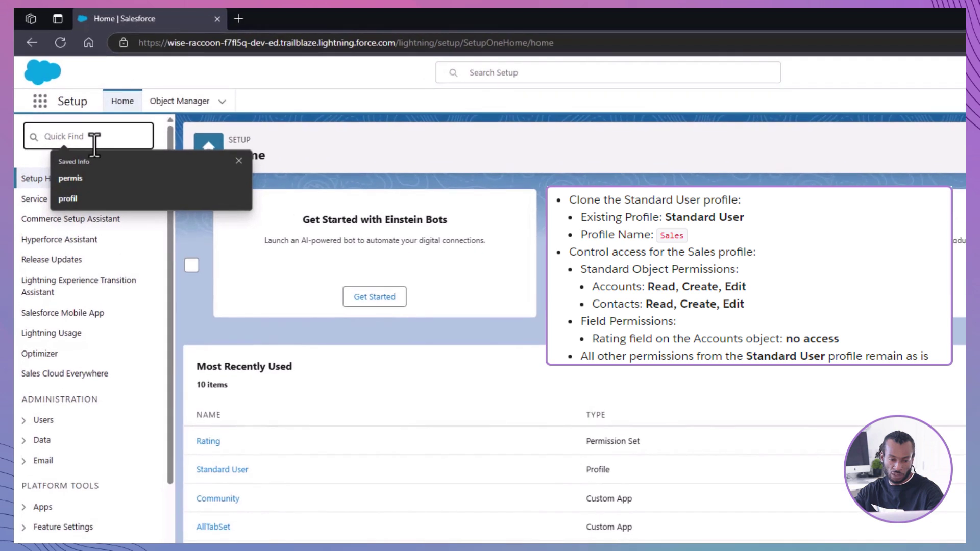
type("profil")
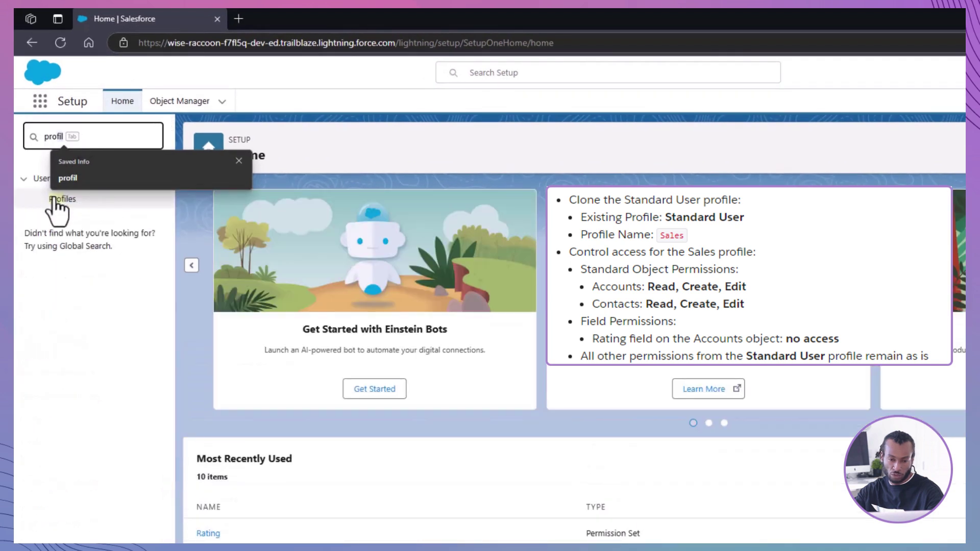
left_click(61, 199)
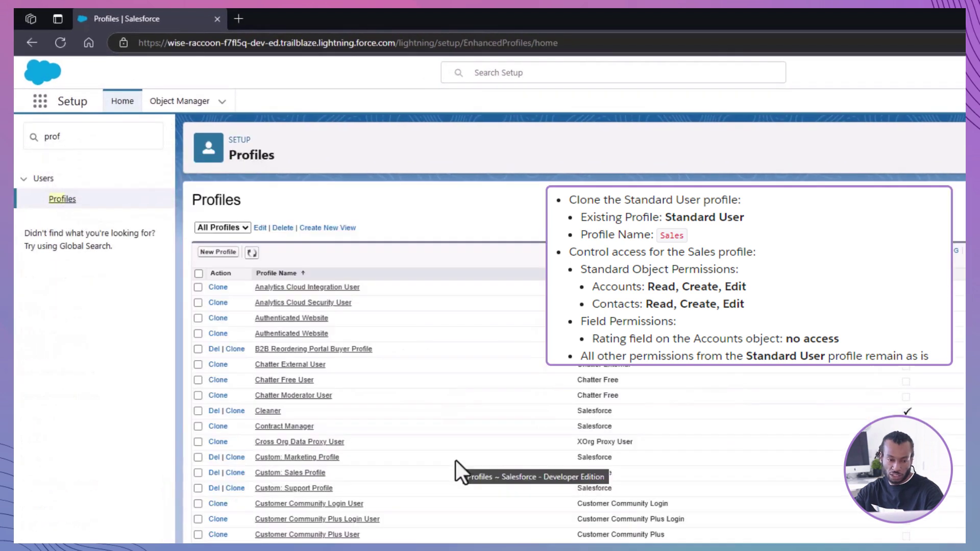
Clone the Standard User profile as a new profile named Sales
scroll(287, 349, "down", 2)
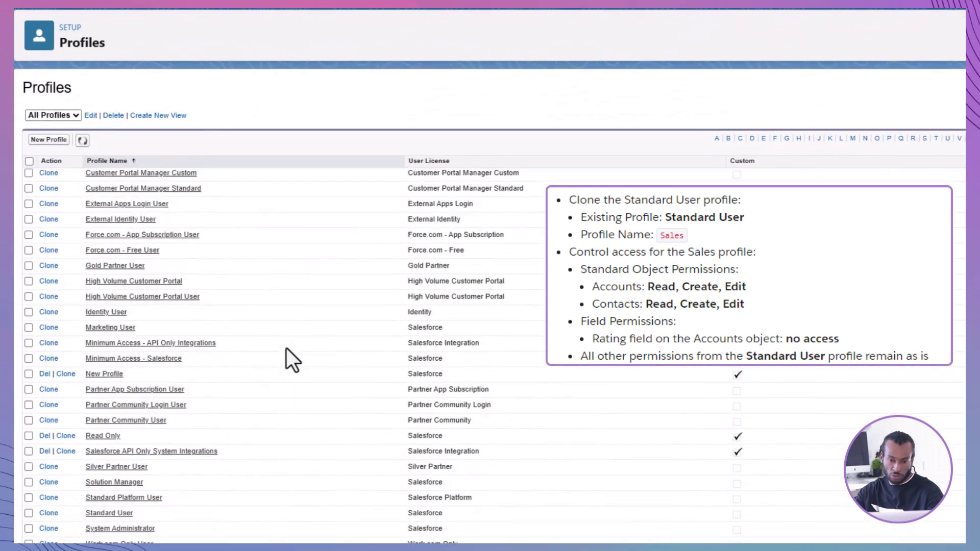
left_click(28, 515)
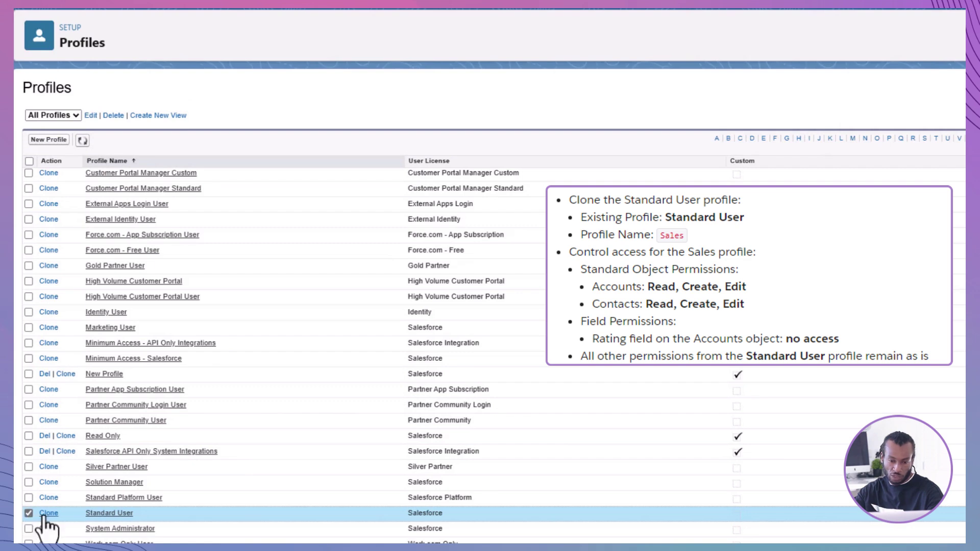
left_click(46, 514)
left_click(252, 187)
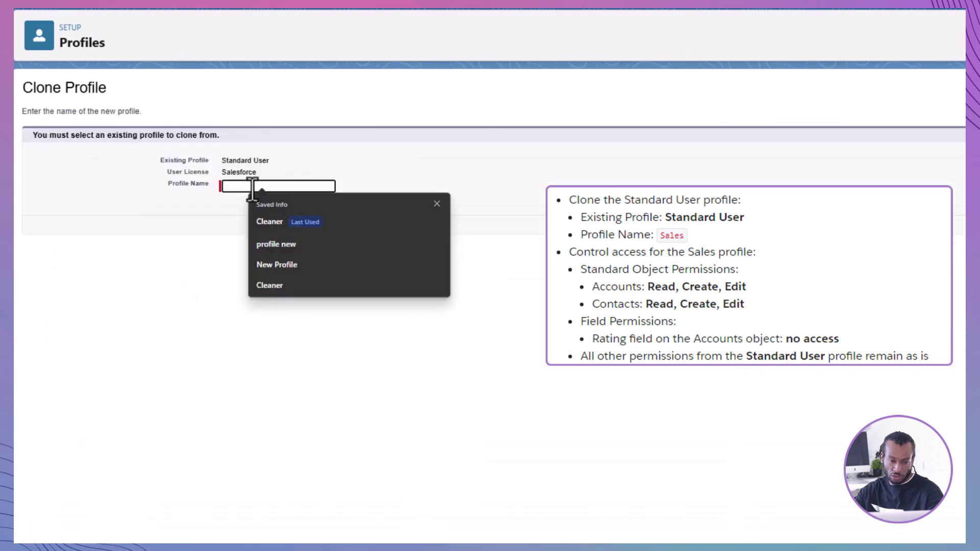
type("Sales")
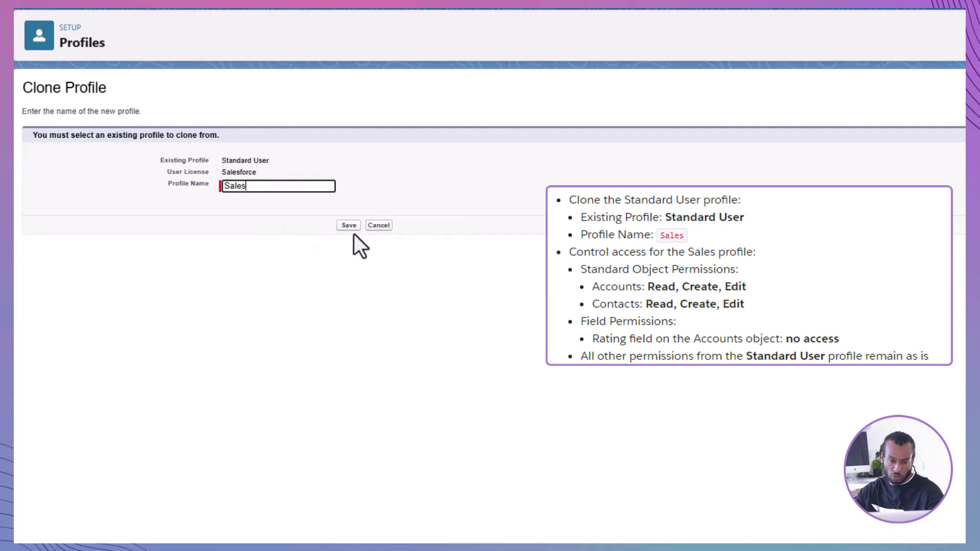
left_click(349, 225)
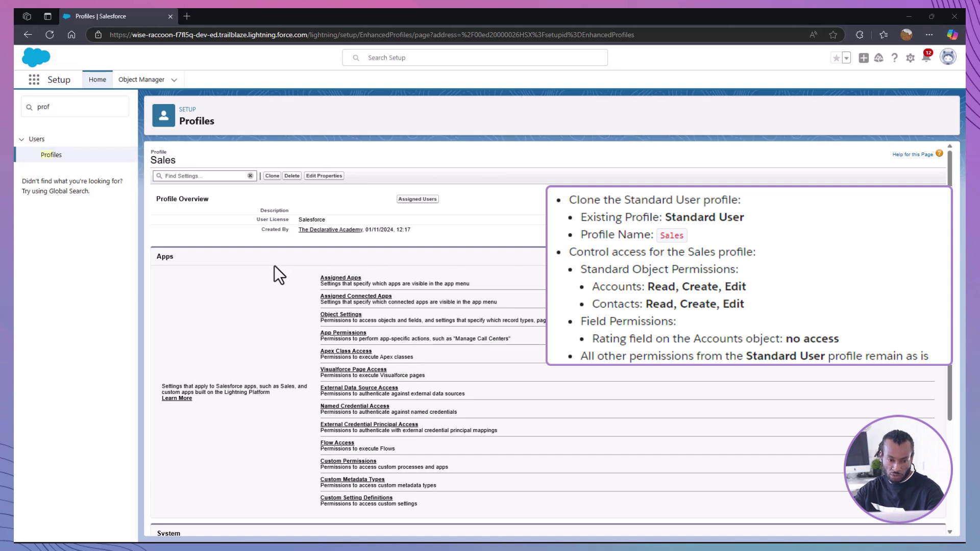
Open the Sales profile's Accounts object settings in edit mode
left_click(329, 315)
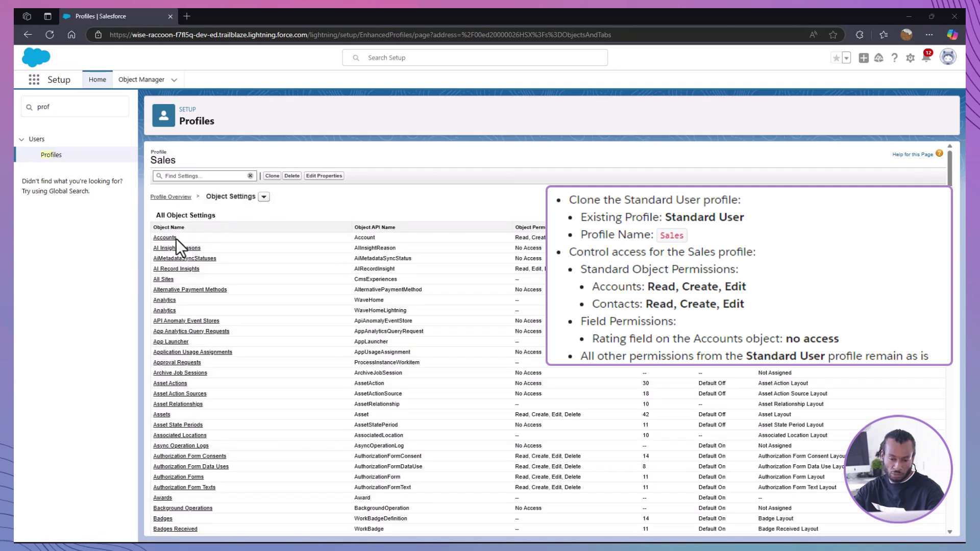
left_click(165, 238)
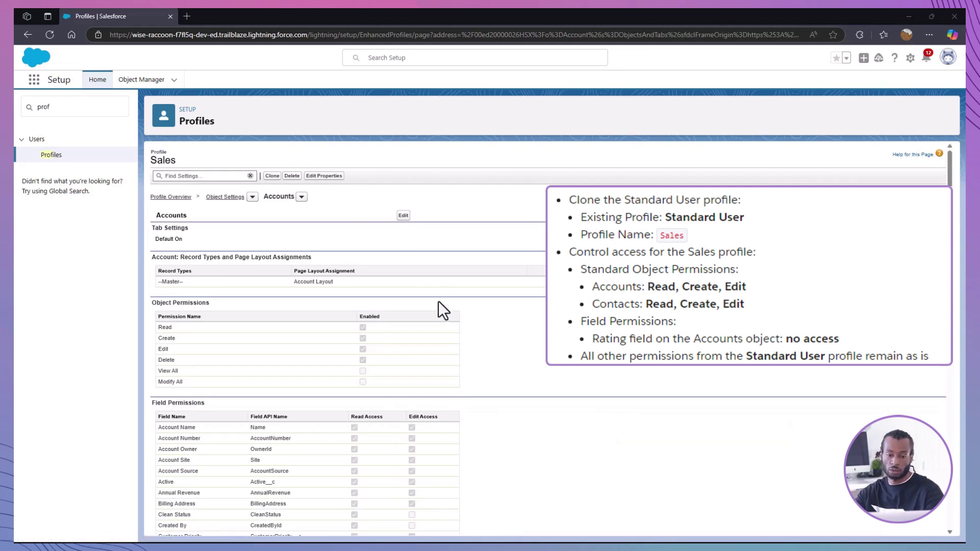
left_click(403, 215)
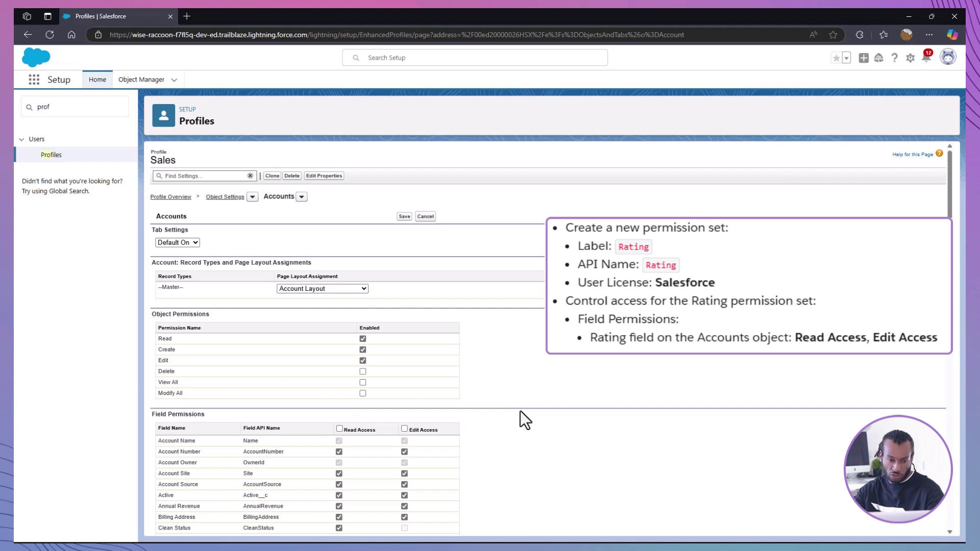
scroll(520, 412, "down", 7)
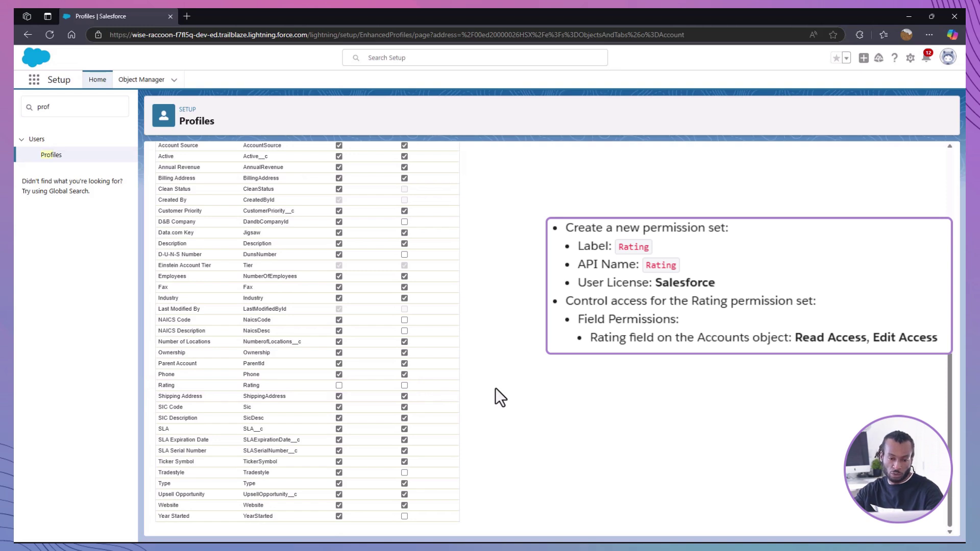
scroll(496, 388, "up", 7)
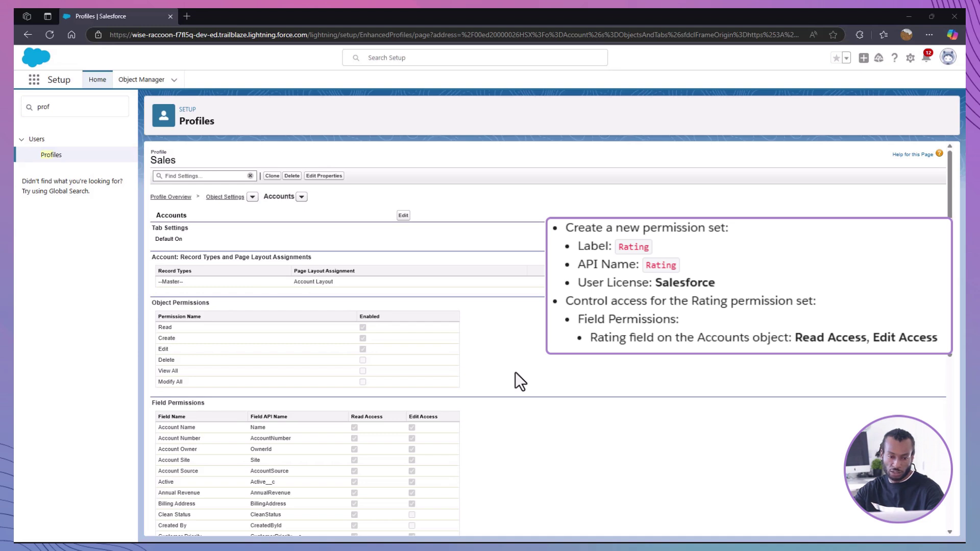
Create a permission set with label and API name Rating and the Salesforce user licence
left_click(75, 114)
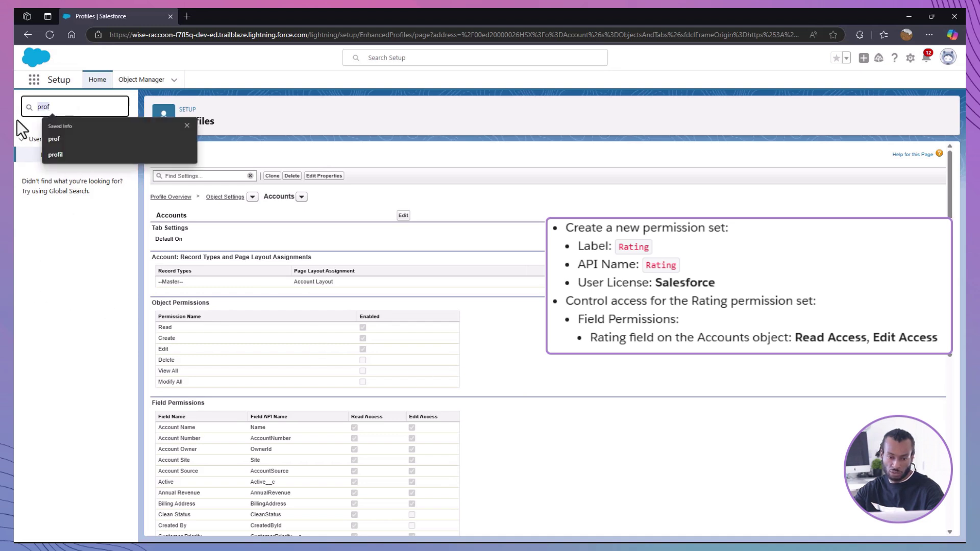
type("permiss")
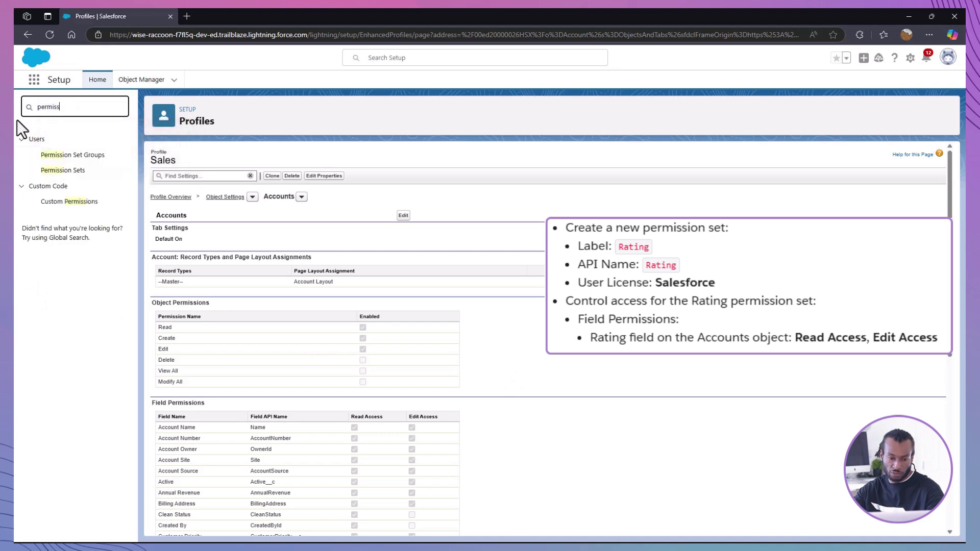
left_click(64, 171)
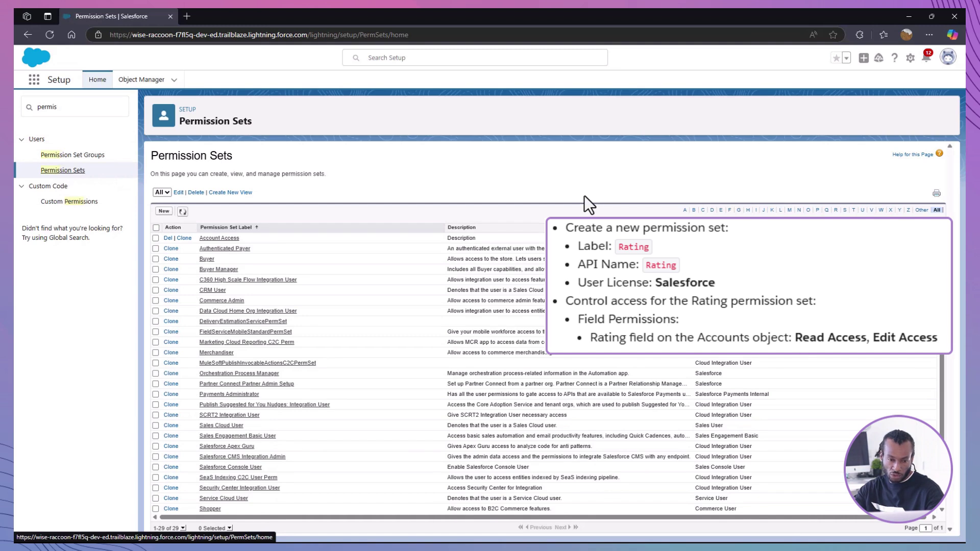
left_click(223, 193)
left_click(347, 225)
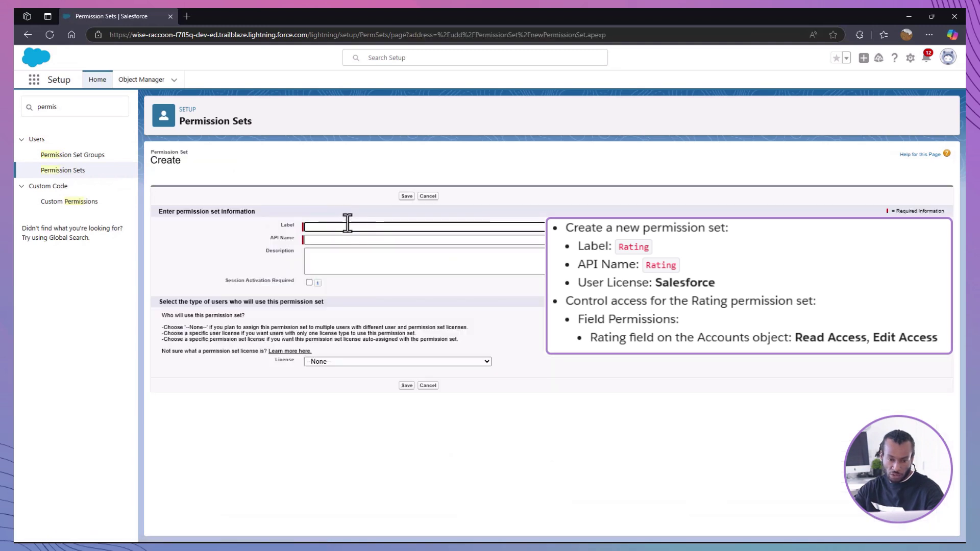
type("Rating")
key("Tab")
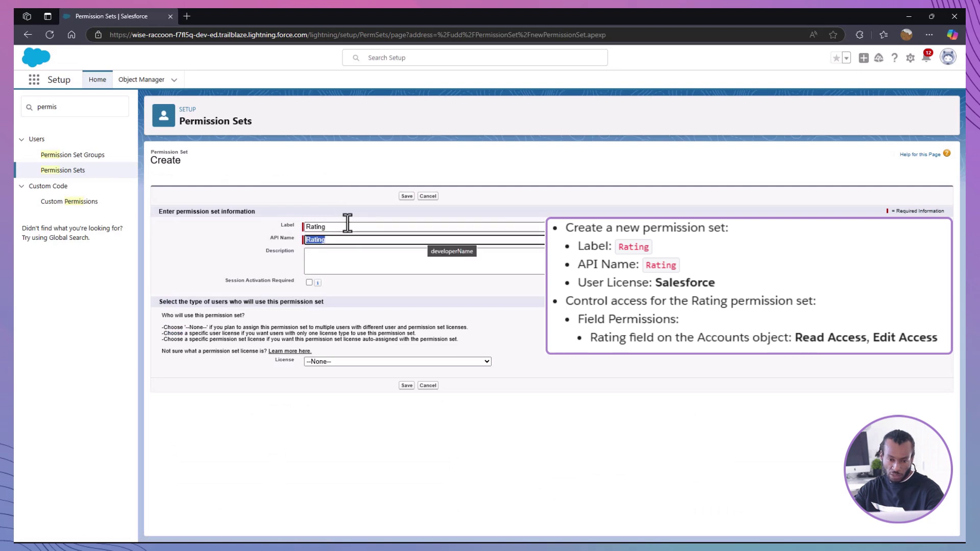
left_click(384, 358)
scroll(385, 339, "down", 3)
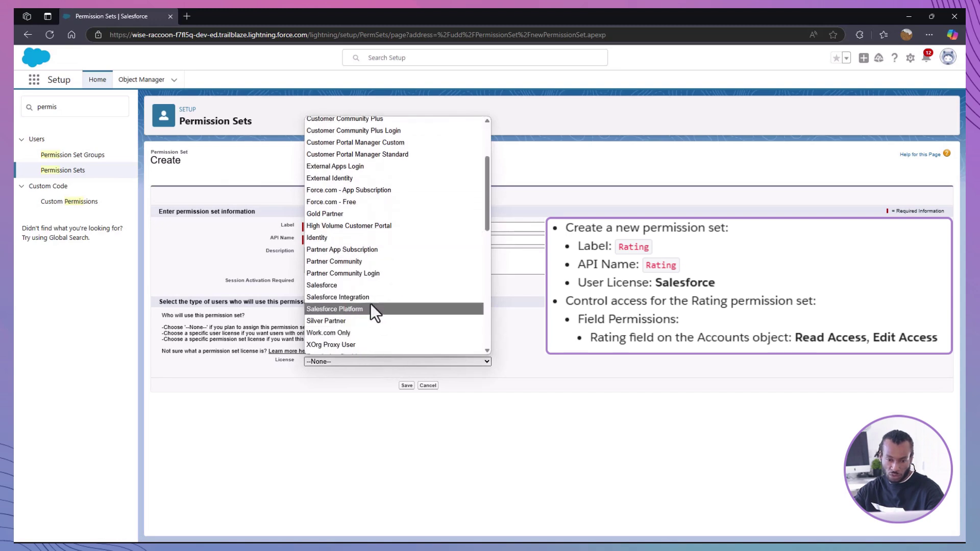
left_click(367, 289)
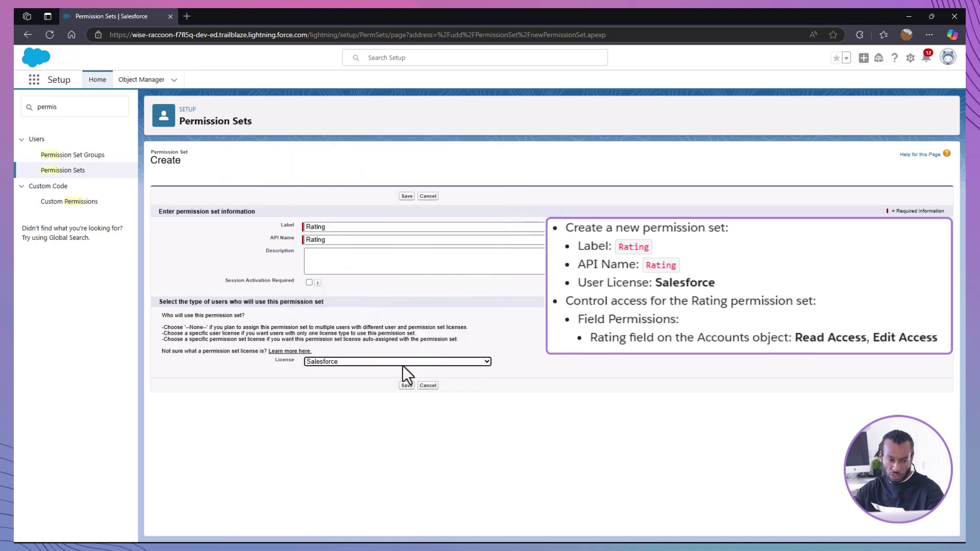
left_click(407, 386)
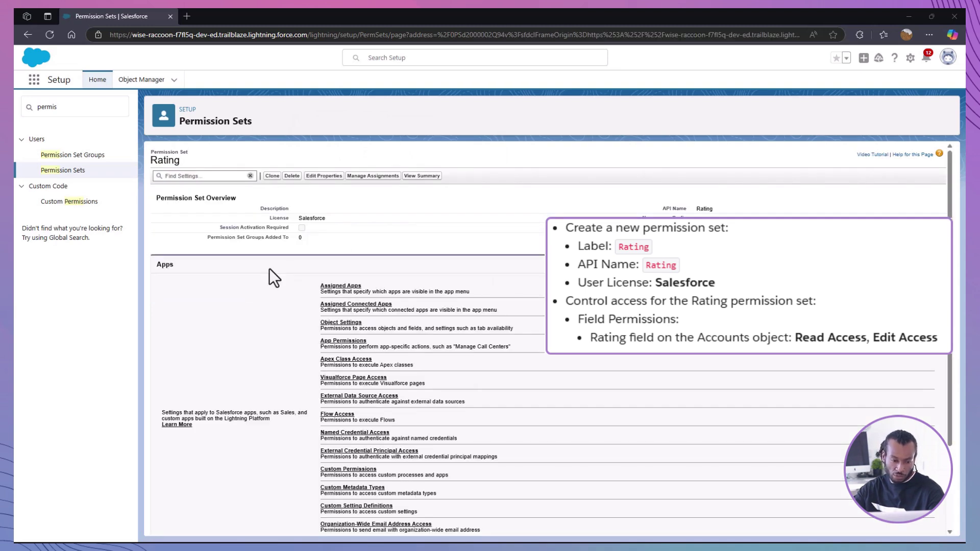
Tick Read and Edit for the Rating field in the permission set's Accounts settings and save
left_click(341, 323)
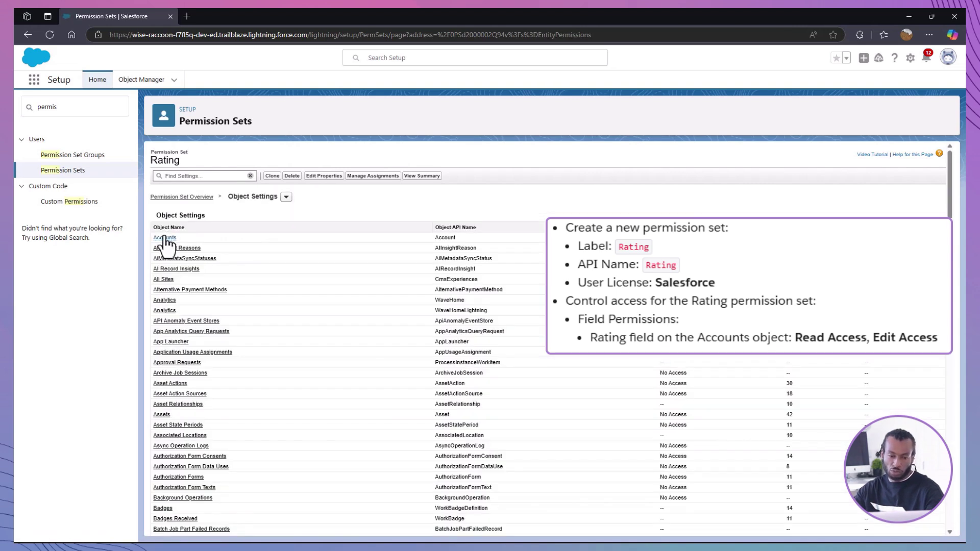
left_click(169, 290)
left_click(403, 216)
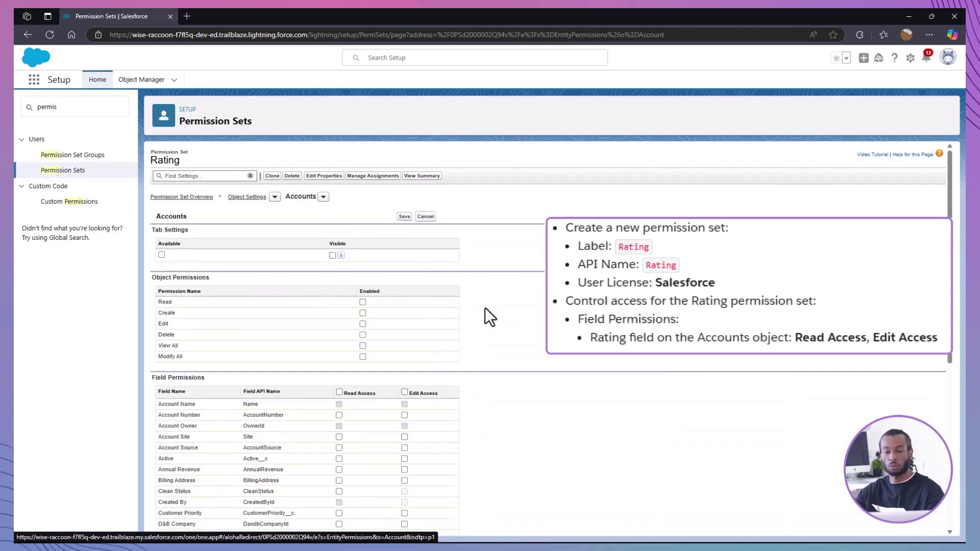
scroll(486, 309, "down", 6)
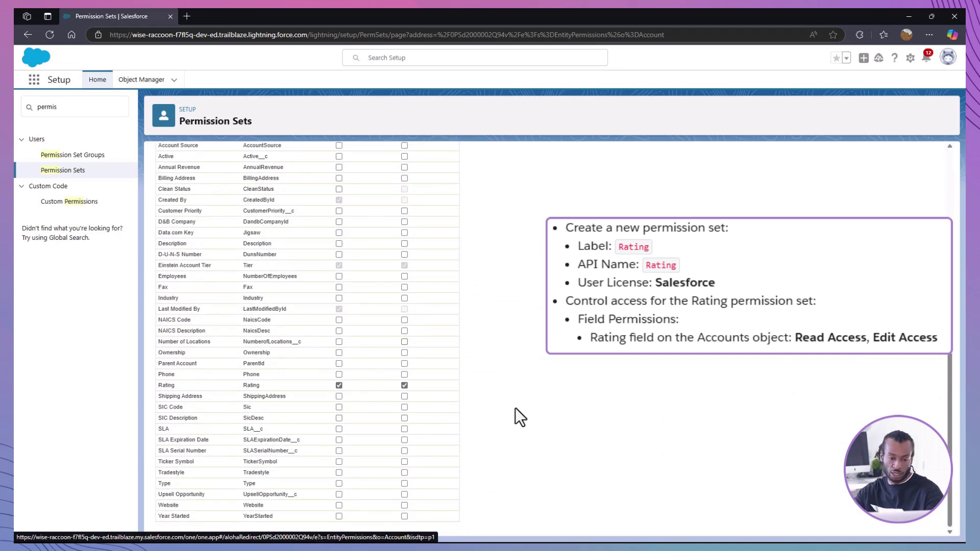
scroll(516, 407, "up", 6)
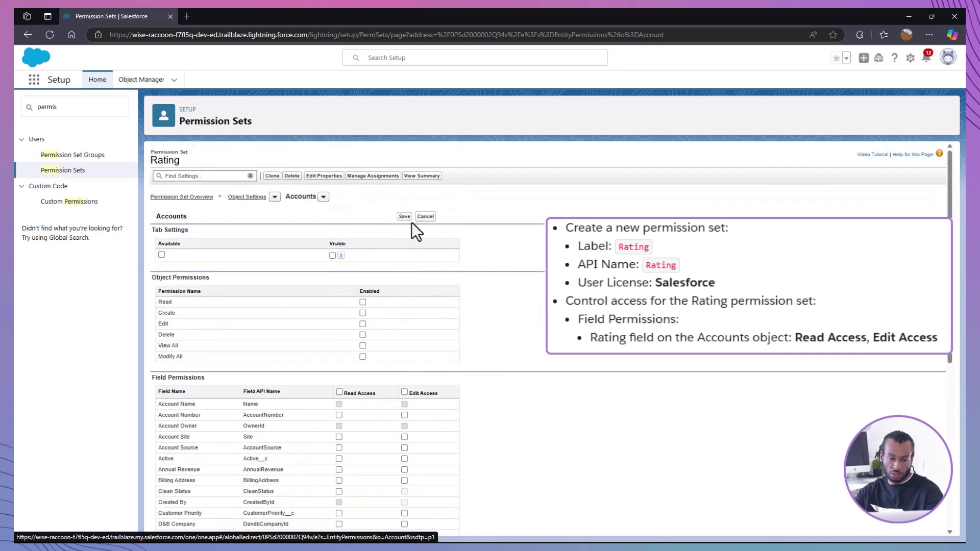
left_click(404, 216)
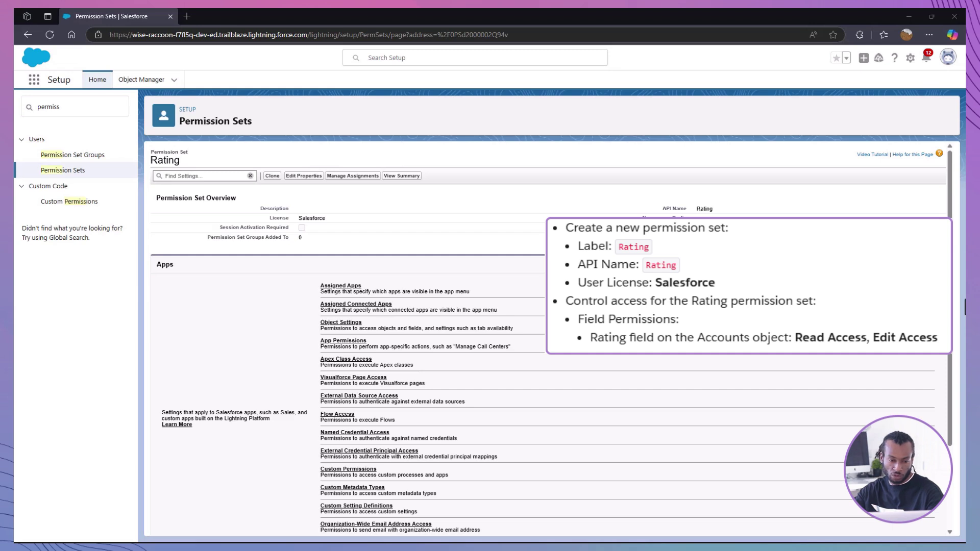
Open the Chatter Expert user's details from the Users setup page
left_click(204, 176)
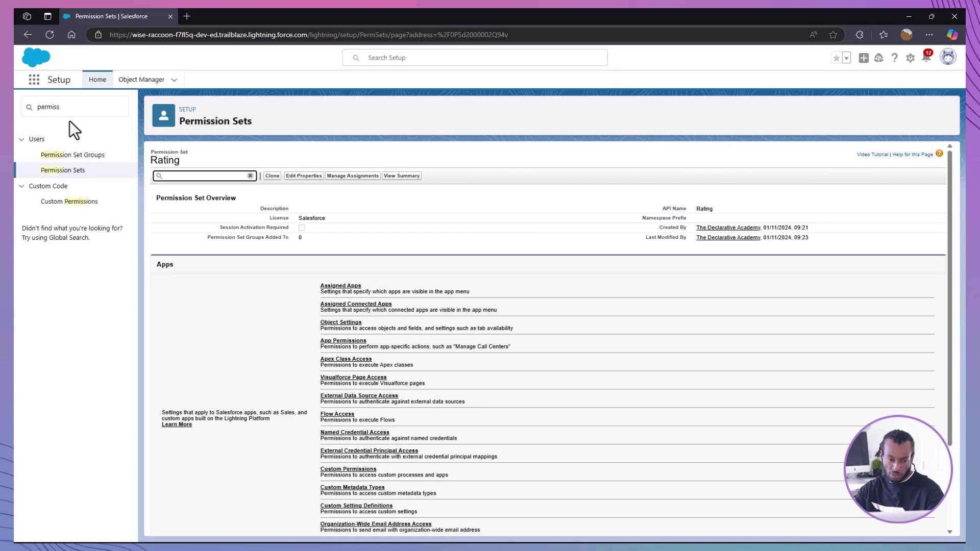
double_click(48, 107)
type("use")
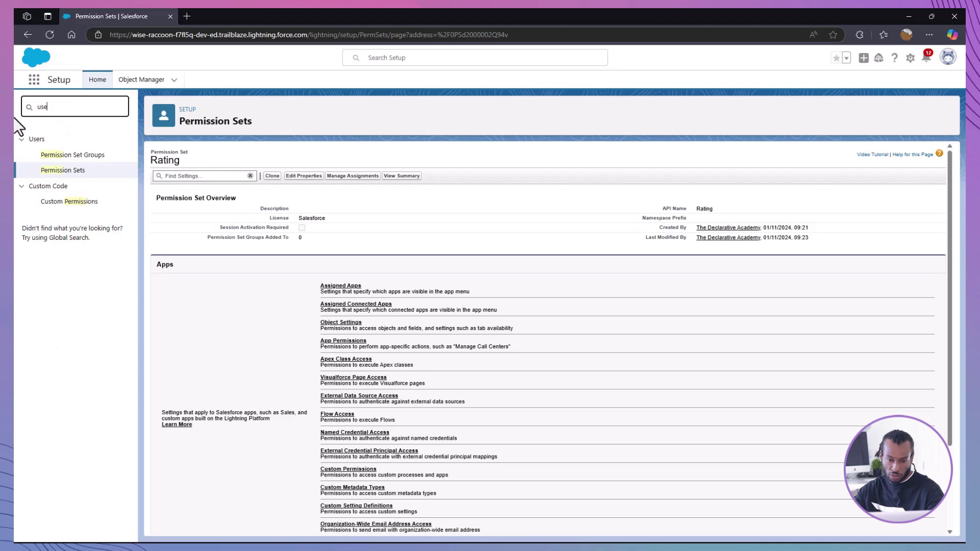
type("rs")
left_click(49, 264)
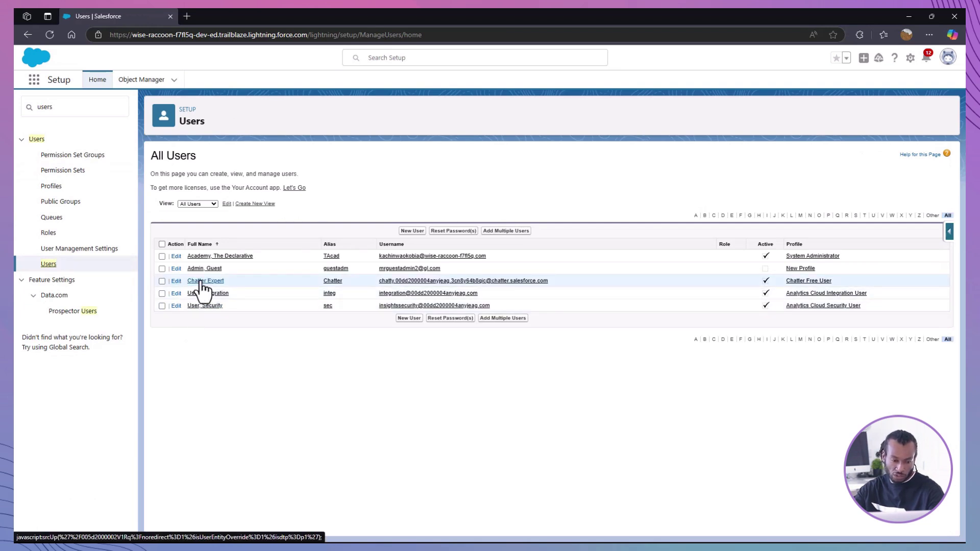
left_click(204, 281)
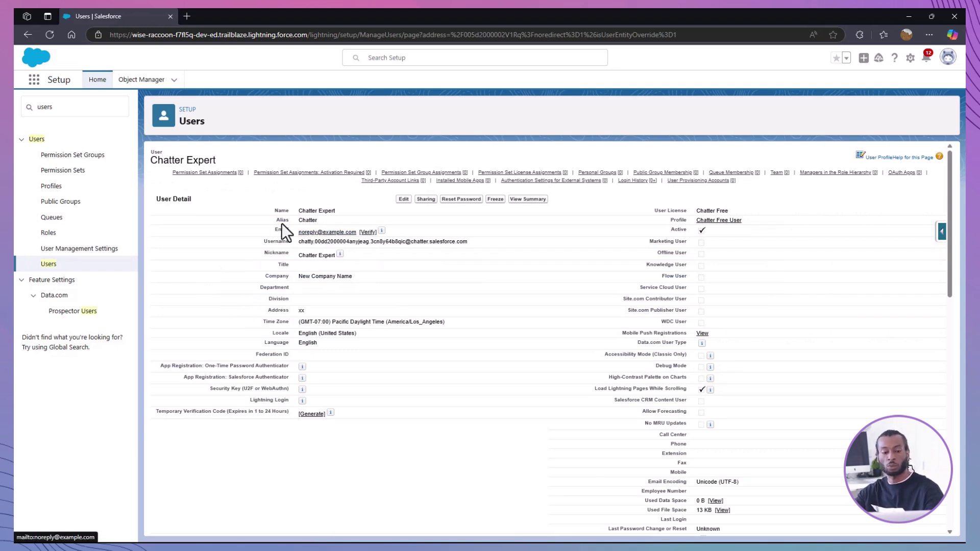
Add Rating to the user's enabled permission set assignments and save
left_click(229, 172)
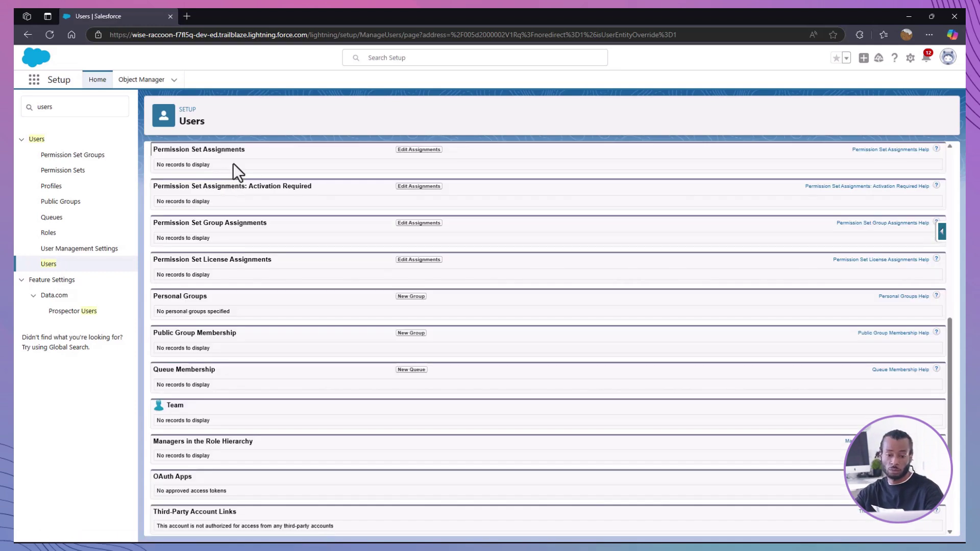
left_click(424, 152)
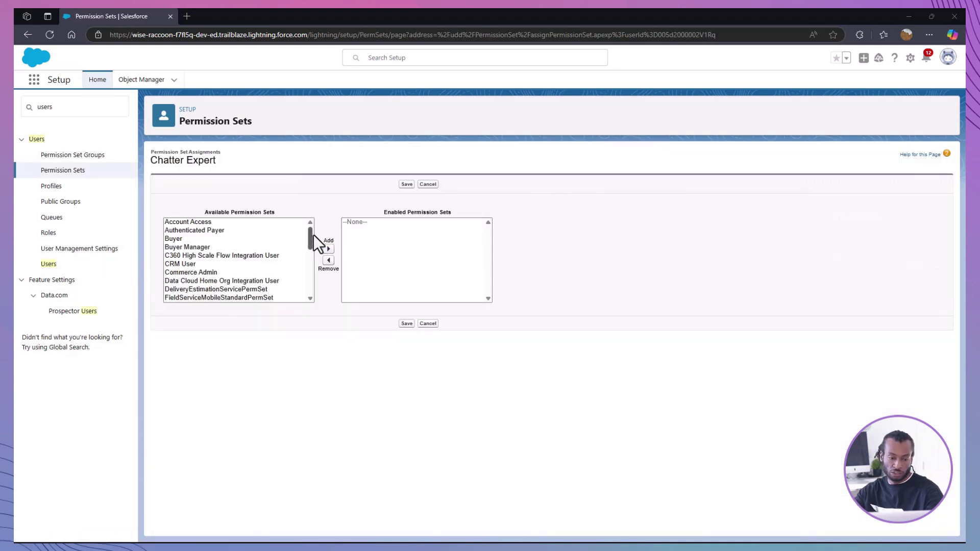
left_click_drag(312, 236, 312, 265)
left_click(246, 261)
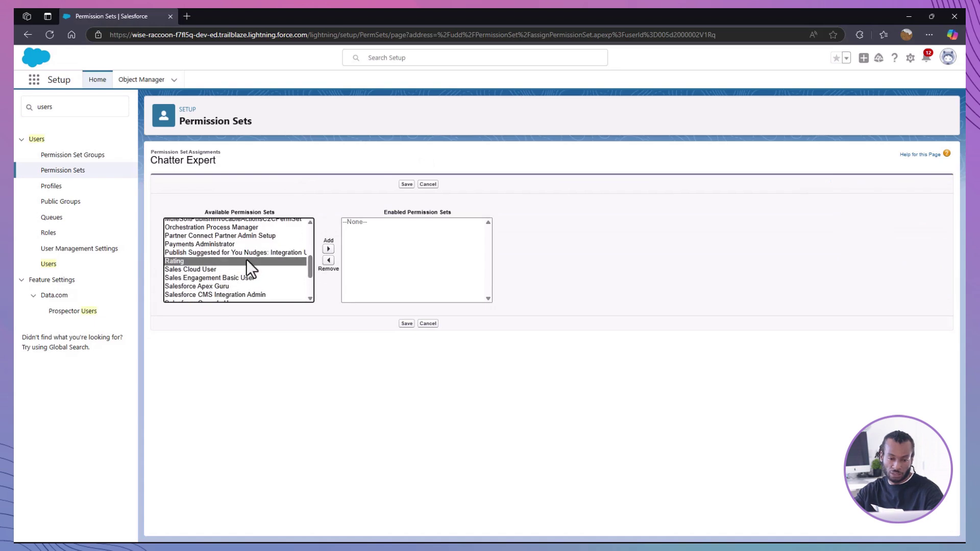
left_click(328, 249)
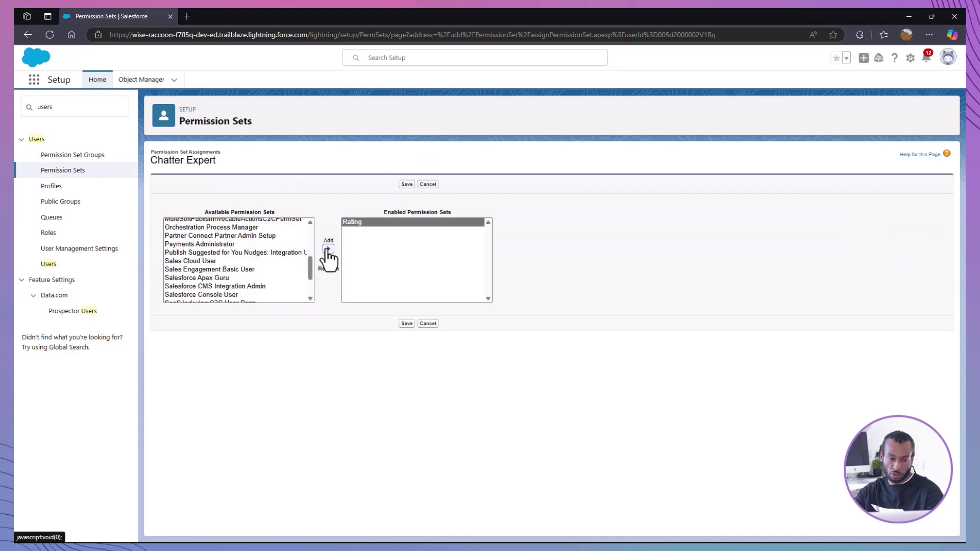
left_click(406, 324)
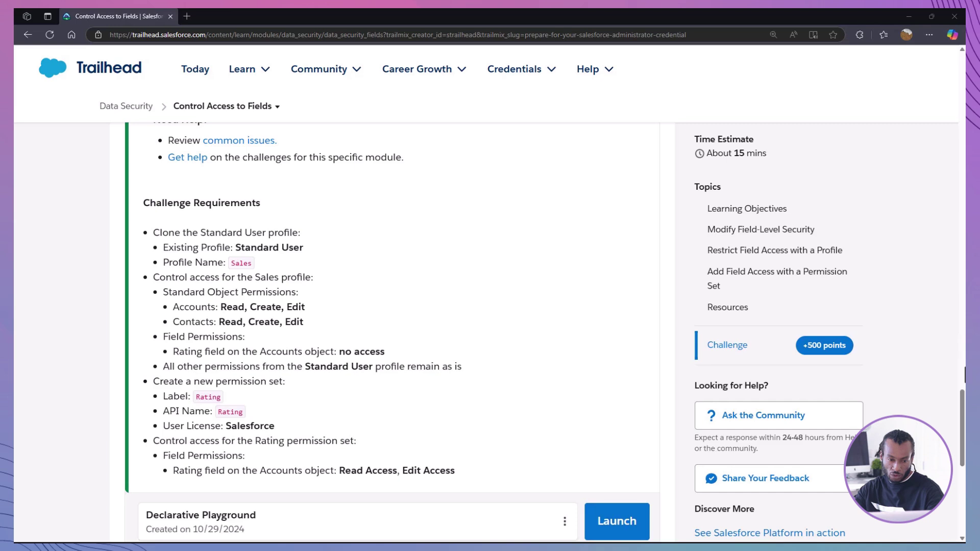
Submit the Control Access to Fields challenge for verification to earn 500 points
scroll(283, 384, "down", 5)
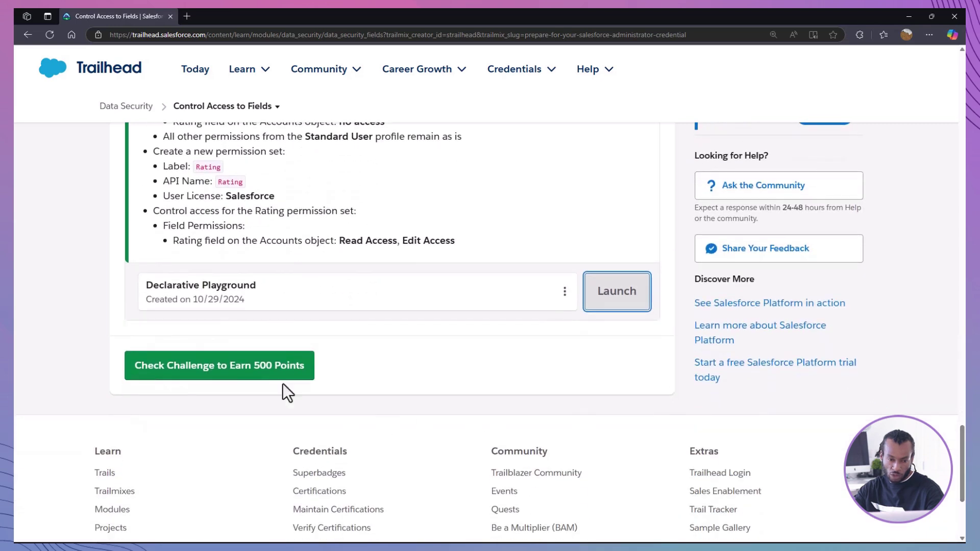
left_click(248, 364)
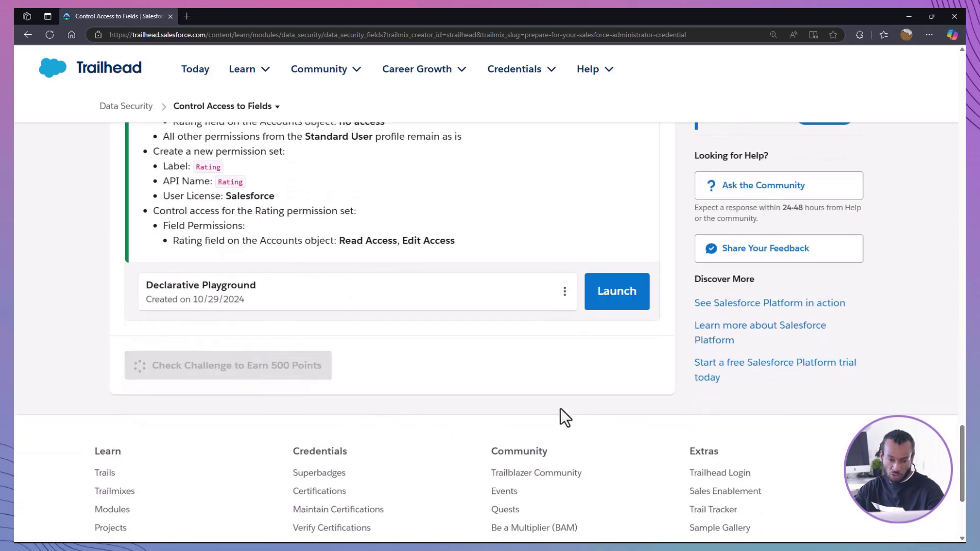